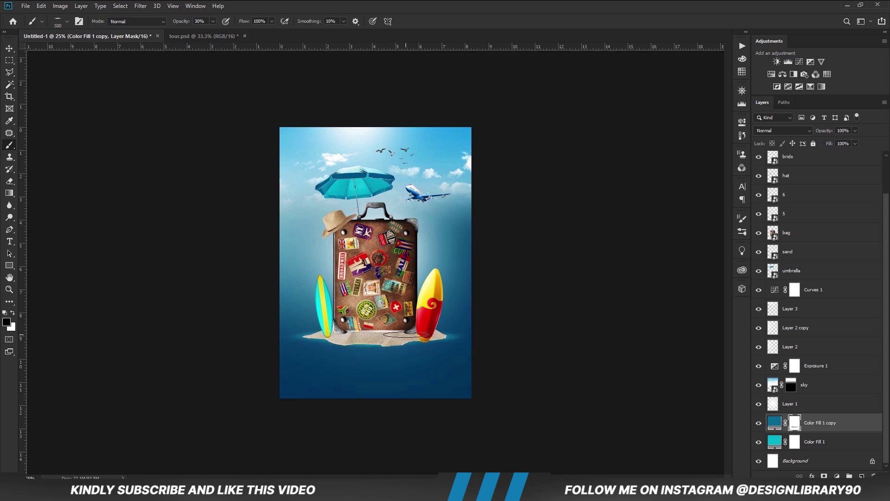
Compare the artwork with the Color Fill 1 copy layer hidden and shown, and clear the layer selection
click(758, 423)
click(759, 423)
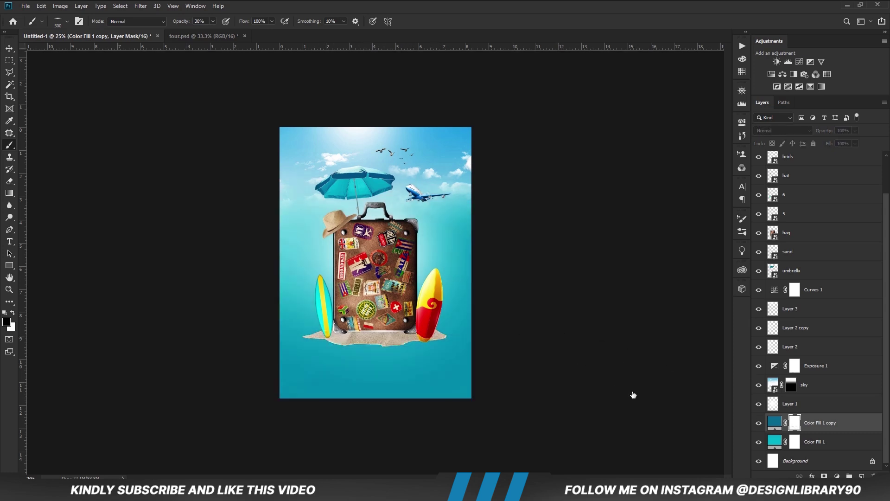
key(v)
click(546, 297)
key(x)
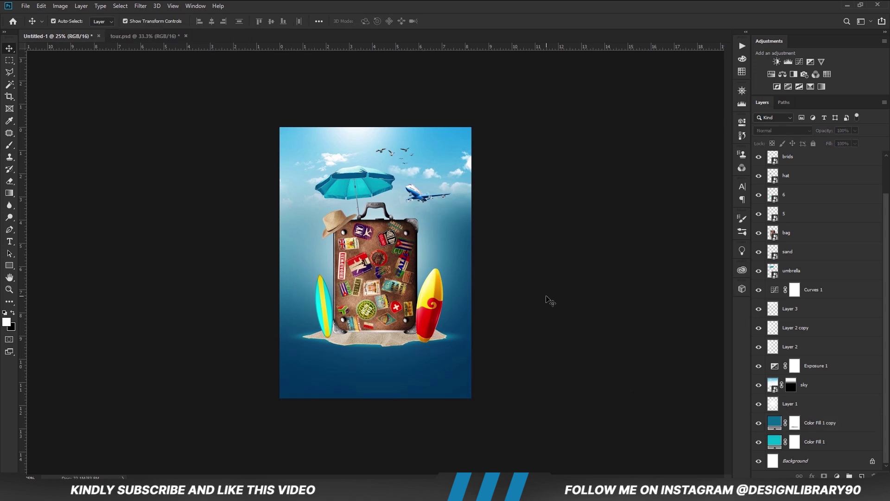
Add a Curves adjustment clipped to the sand layer, pull its curve down slightly to darken the sand, and compare the effect
click(396, 339)
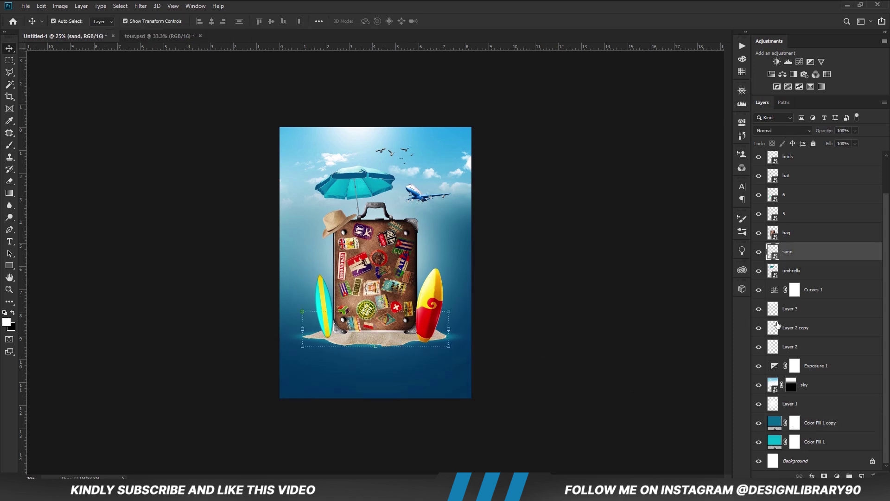
click(837, 476)
click(829, 366)
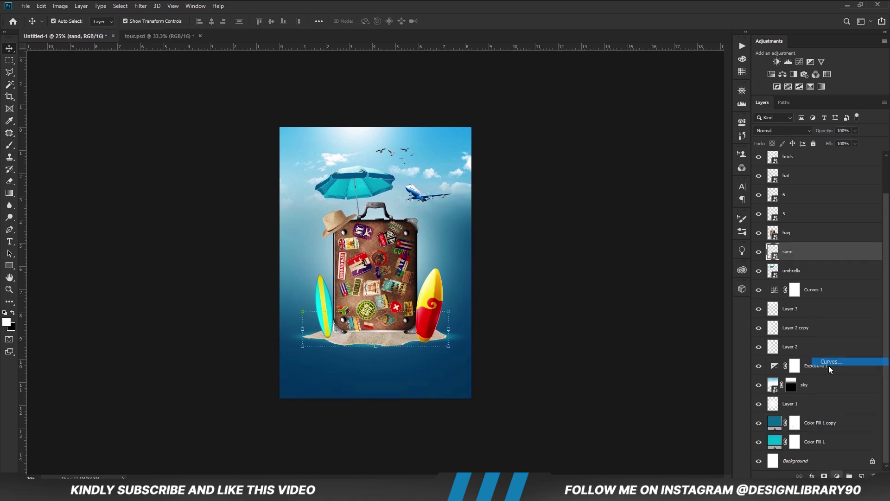
click(662, 276)
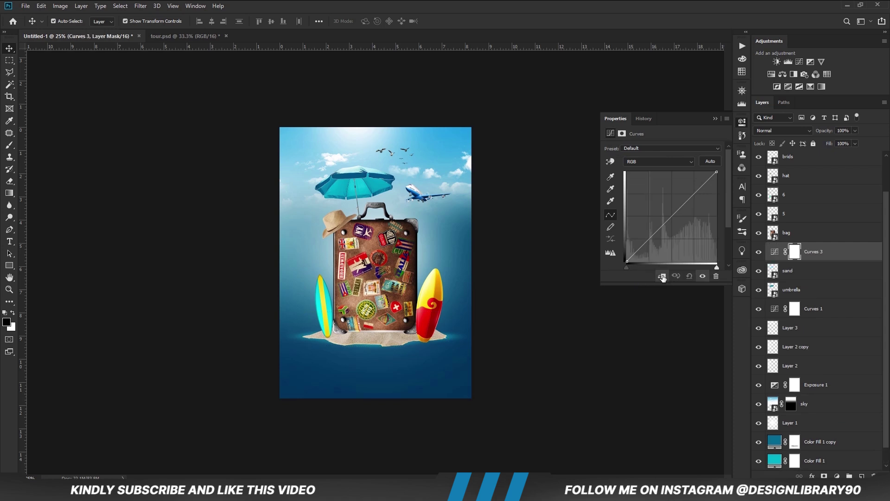
drag(648, 240, 647, 246)
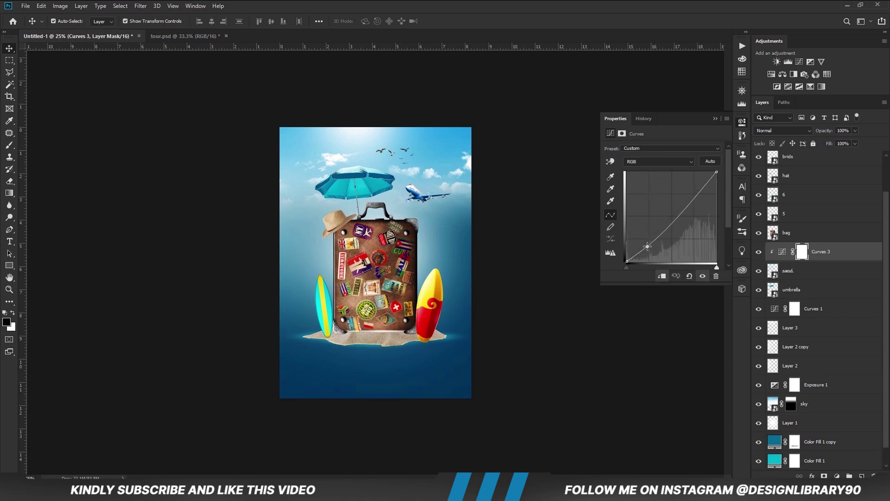
click(713, 119)
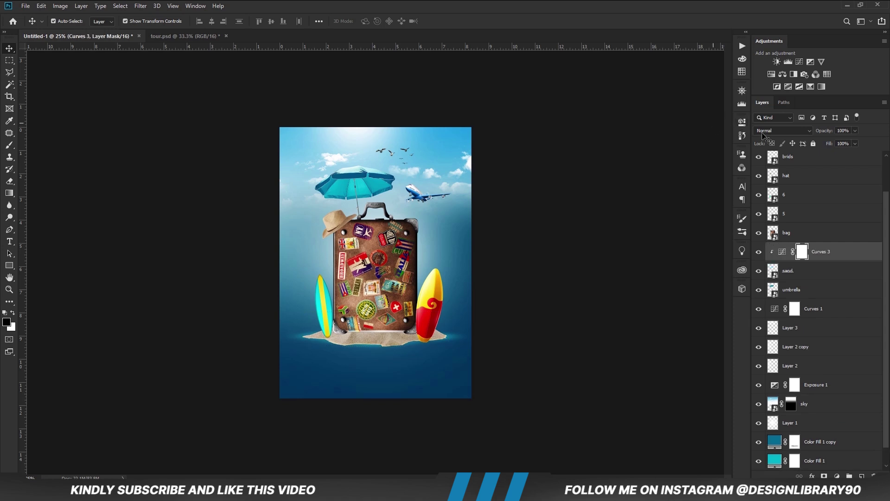
click(760, 252)
click(760, 252)
click(539, 300)
Add a layer mask to the bag layer and set a smaller brush with 100% hardness and 100% opacity
click(376, 299)
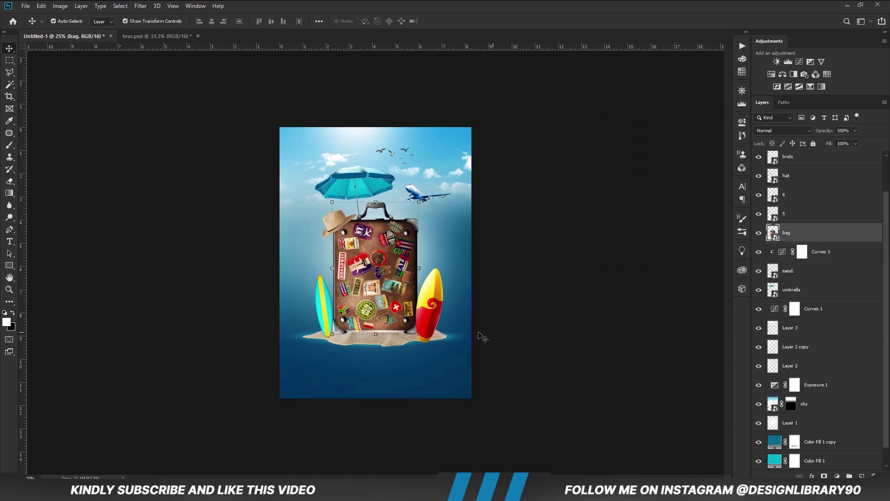
click(824, 475)
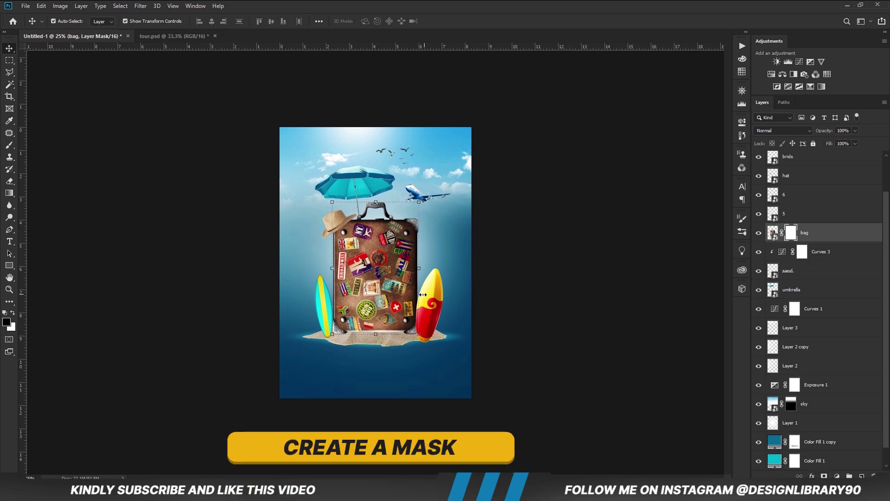
key(ctrl+plus)
key(b)
right_click(386, 330)
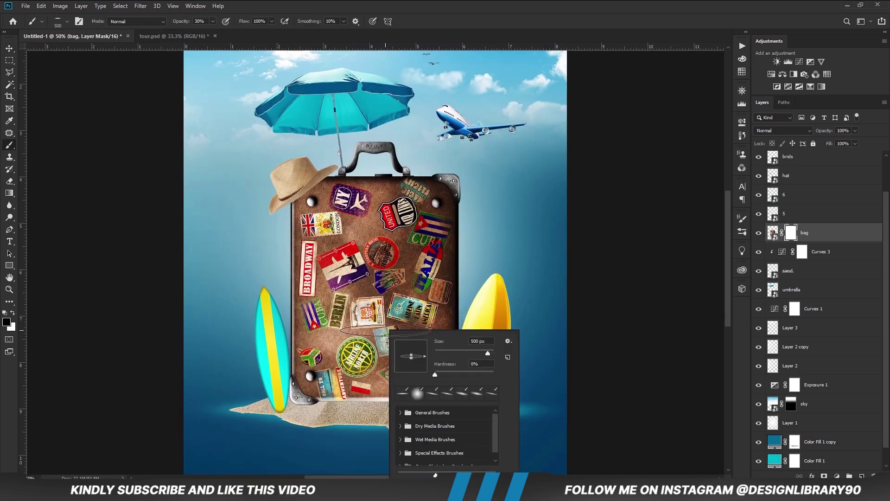
text(100)
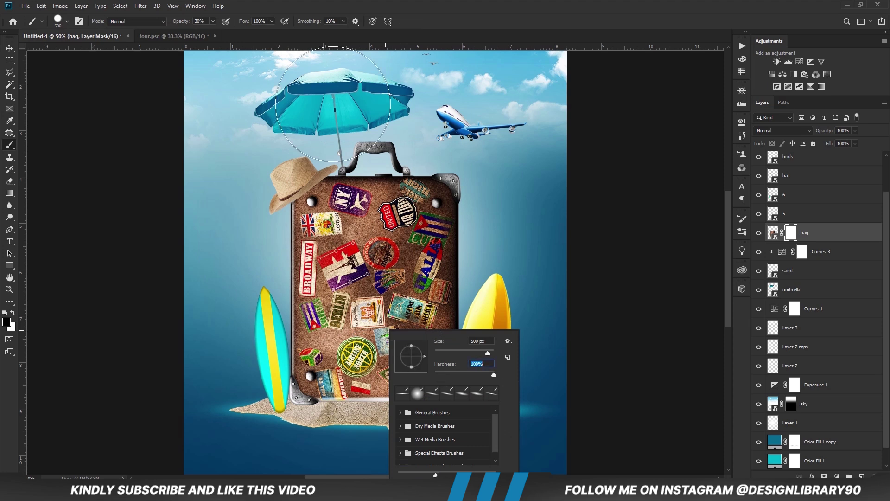
key(Return)
click(243, 32)
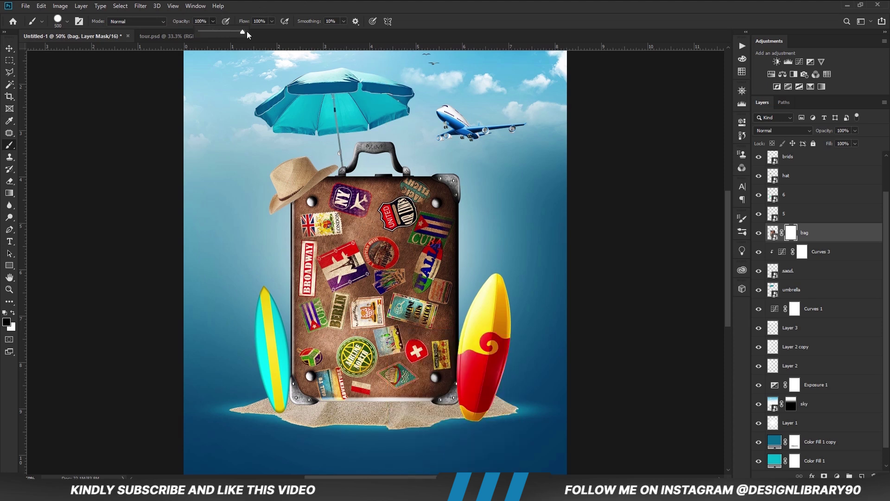
key(bracketleft)
key(bracketleft)
key(bracketleft)
key(bracketleft)
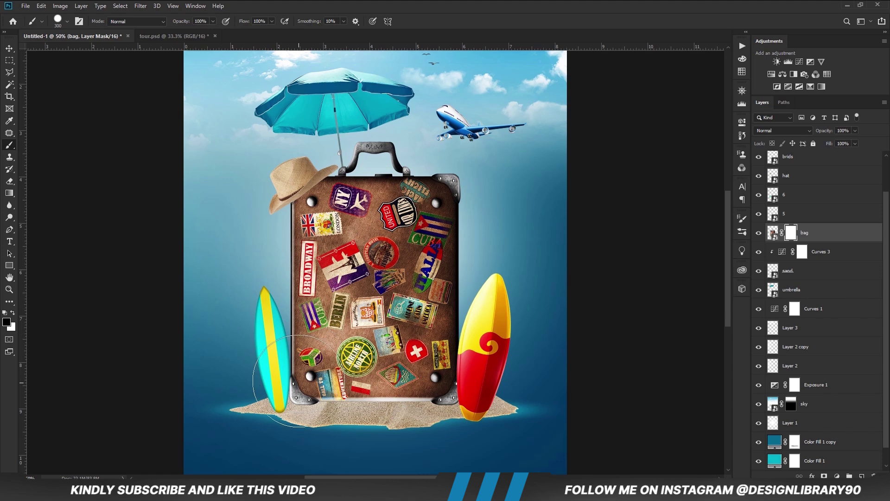
Paint the bag's mask to hide its bottom edge behind the sand, restoring any overpainted parts of the suitcase in white
drag(297, 399, 374, 411)
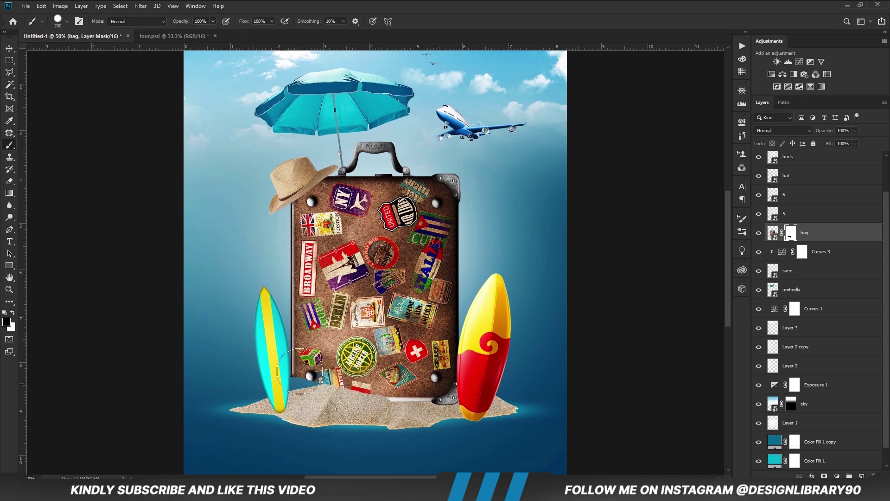
key(x)
mouse_move(308, 373)
mouse_down()
mouse_move(288, 382)
mouse_move(297, 376)
mouse_up()
key(x)
drag(297, 413, 331, 412)
key(x)
drag(334, 373, 385, 375)
key(x)
mouse_move(335, 415)
mouse_down()
mouse_move(472, 420)
mouse_move(455, 406)
mouse_move(401, 418)
mouse_move(437, 417)
mouse_move(450, 415)
mouse_move(312, 414)
mouse_up()
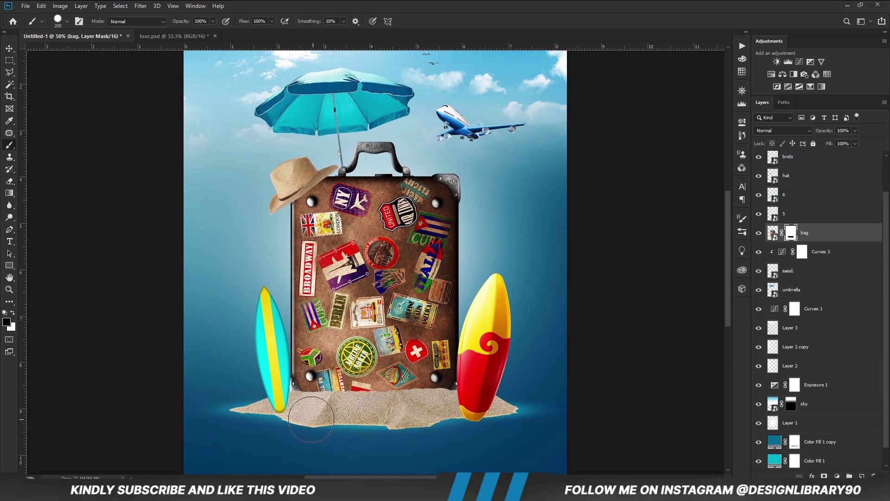
drag(305, 414, 381, 415)
key(x)
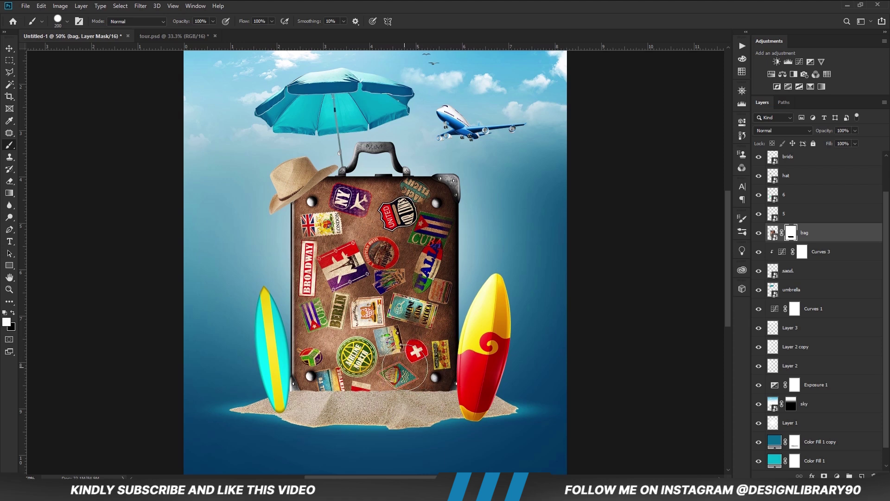
key(x)
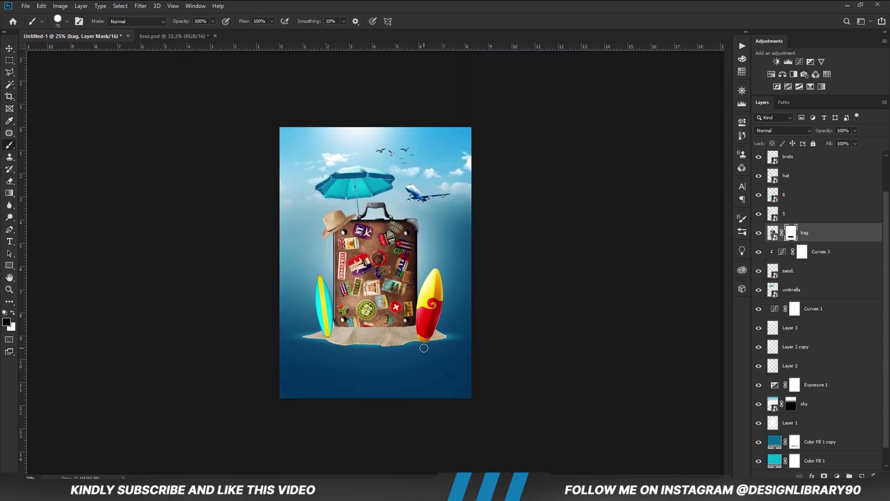
Mask layer 6, the cyan and yellow surfboard, and paint out its lower tip so it sinks into the sand
key(v)
click(324, 306)
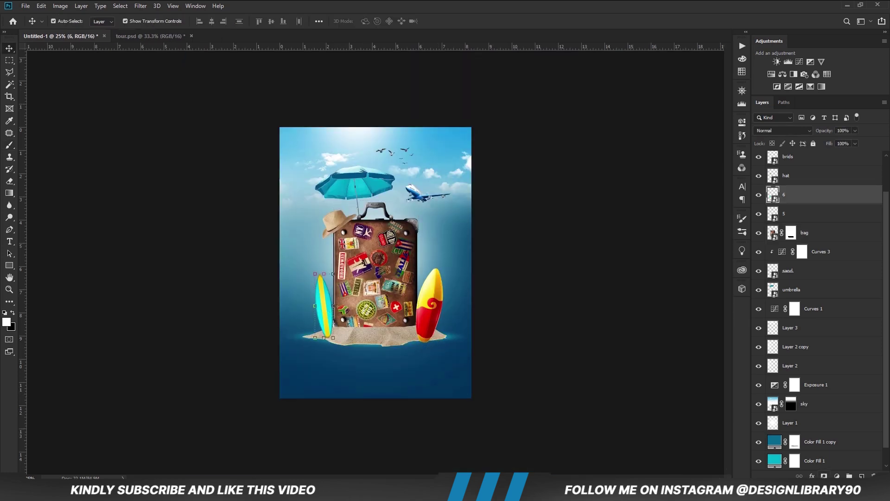
click(824, 476)
key(x)
key(b)
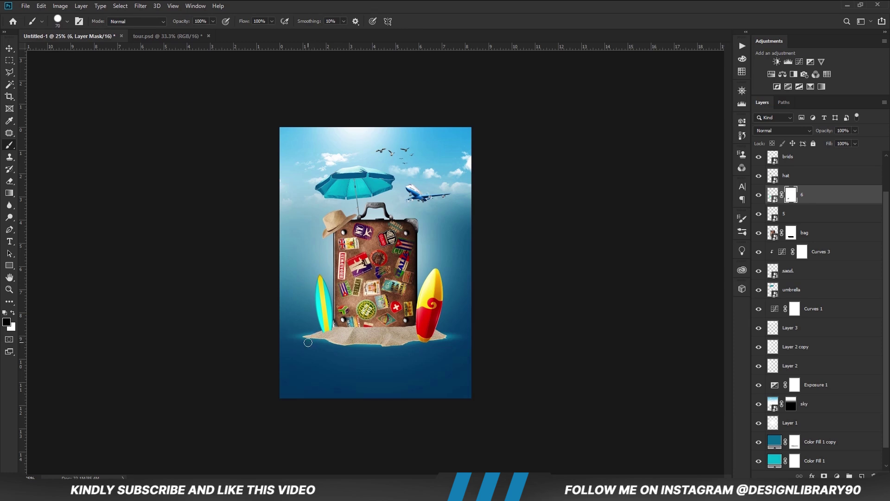
key(v)
key(b)
Mask layer 5, the red and yellow surfboard, and paint out its lower tip so it sinks into the sand
key(v)
click(816, 213)
click(823, 476)
key(b)
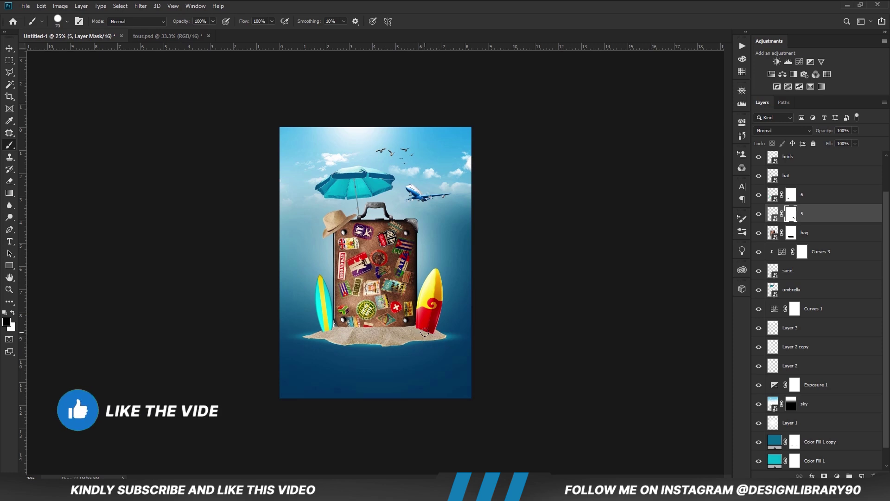
scroll(430, 338, up, 5)
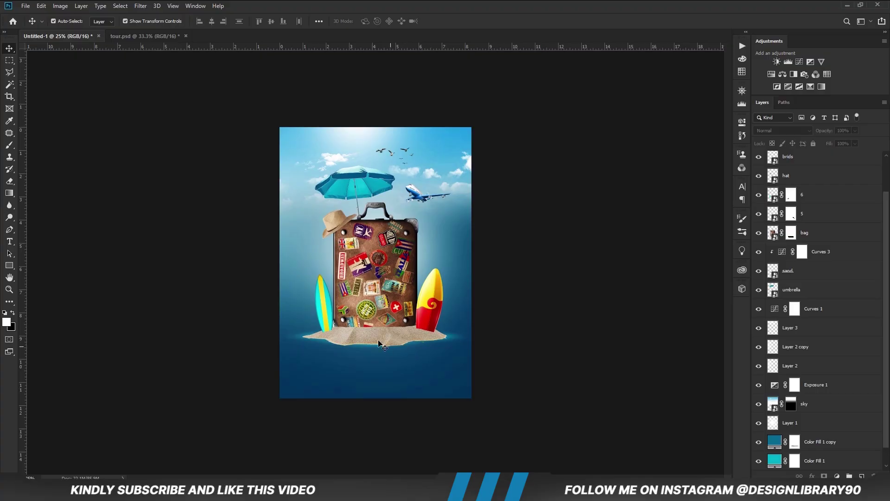
Add an Exposure adjustment clipped to the bag layer and lower its exposure to darken the suitcase
click(378, 287)
click(758, 233)
click(758, 233)
click(837, 476)
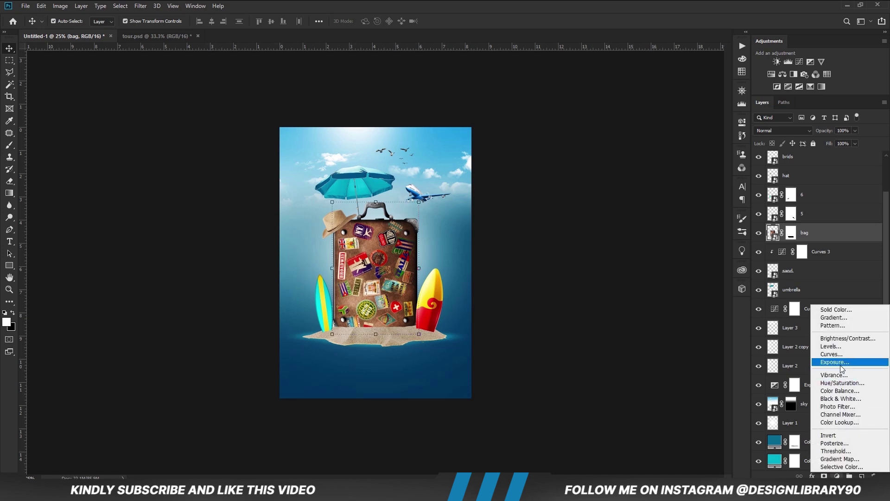
click(834, 360)
click(662, 277)
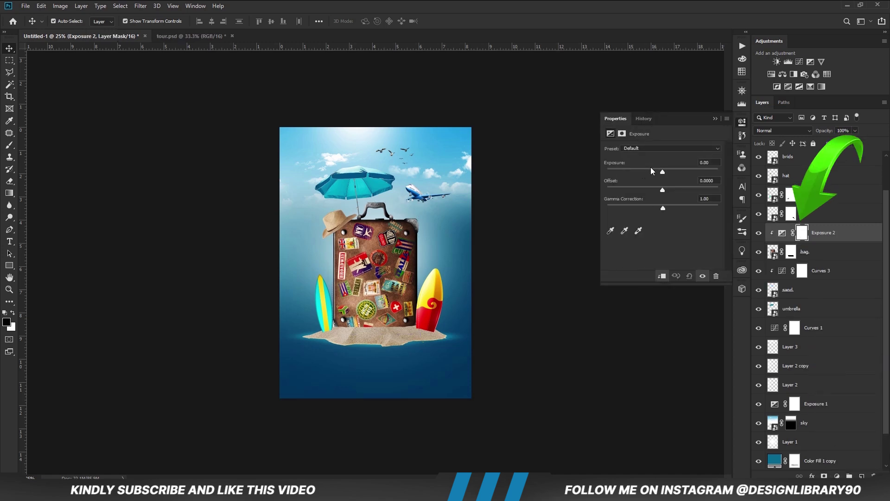
drag(663, 171, 641, 171)
click(716, 119)
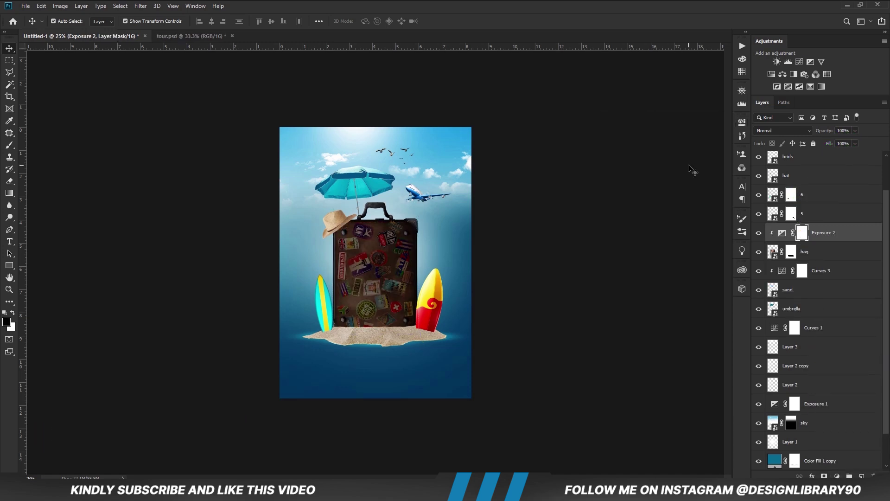
Invert the Exposure 2 mask and paint shading onto the suitcase's lower right area with a soft 17% opacity brush at 400 px
key(ctrl+i)
key(b)
right_click(403, 328)
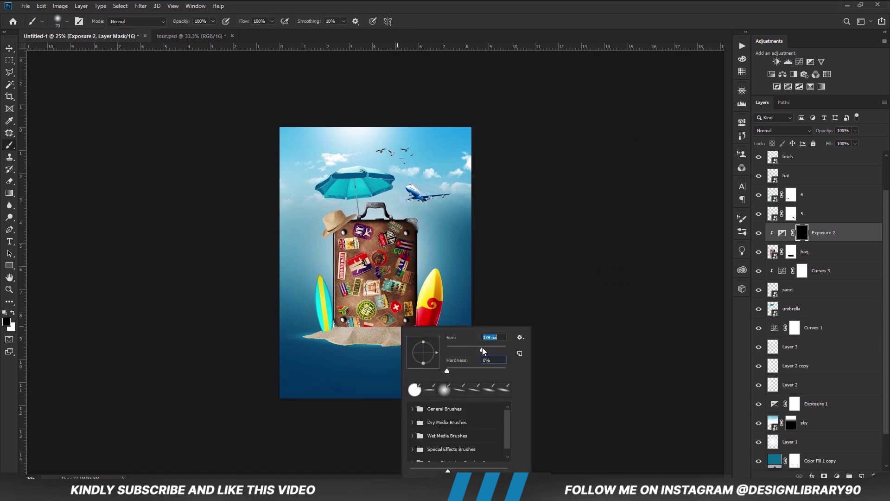
click(386, 4)
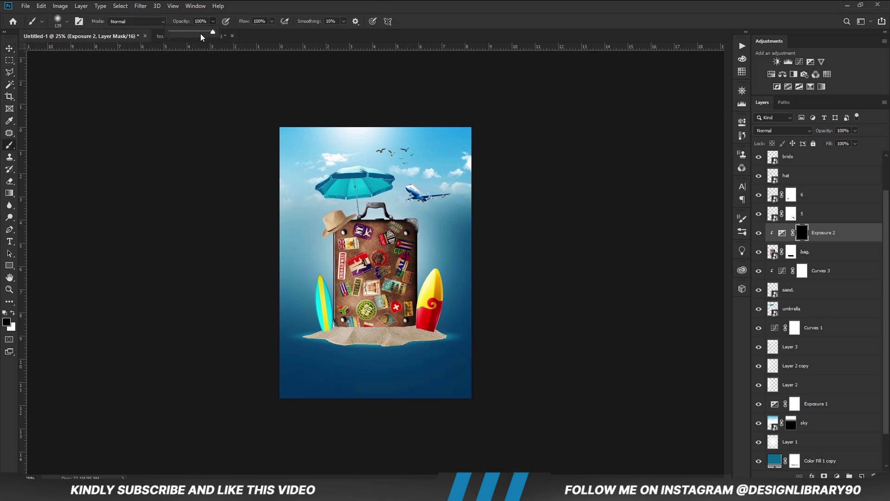
click(278, 10)
key(bracketright)
key(bracketright)
key(bracketright)
mouse_move(343, 327)
mouse_down()
mouse_move(326, 327)
mouse_move(398, 338)
mouse_move(422, 235)
mouse_move(371, 356)
mouse_move(357, 345)
mouse_up()
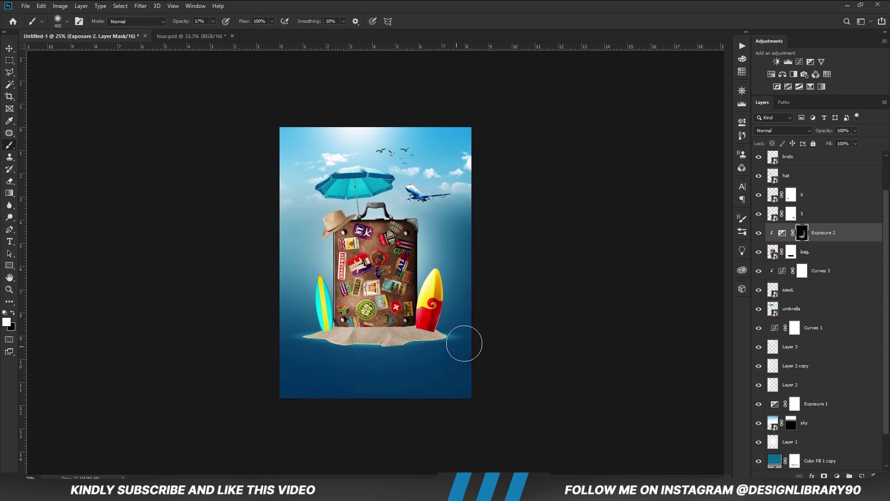
Add a clipped Exposure adjustment of +1.44 above Exposure 2, invert its mask, and paint highlights onto the left part of the suitcase
click(837, 476)
click(835, 365)
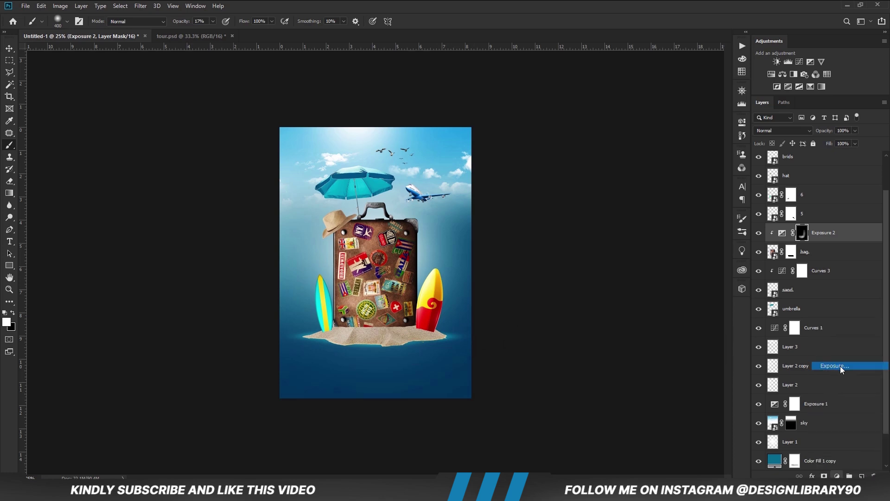
click(662, 277)
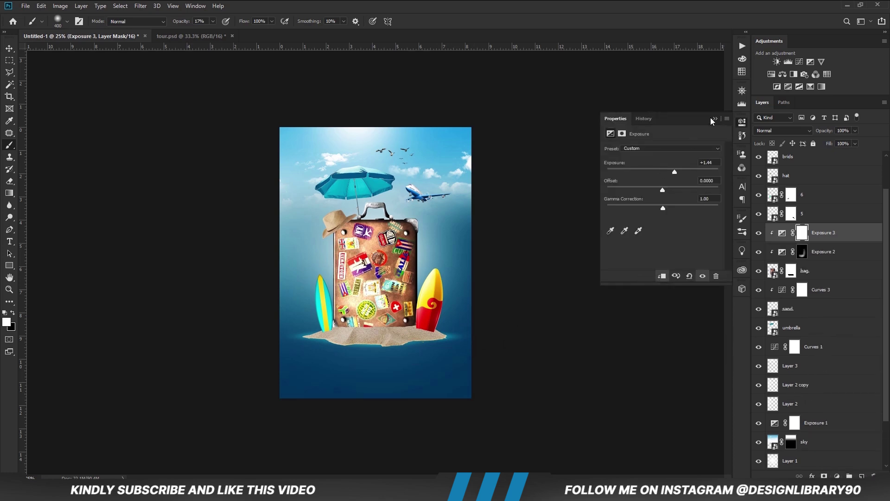
key(ctrl+i)
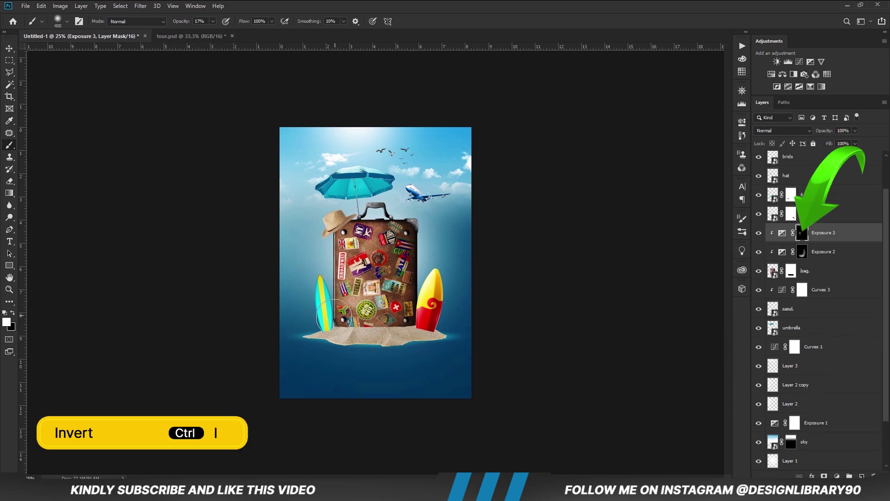
mouse_move(360, 214)
mouse_down()
mouse_move(340, 302)
mouse_move(358, 306)
mouse_up()
Add another Exposure adjustment clipped to the bag above Exposure 3, lower its exposure, and invert its mask
click(837, 475)
click(844, 377)
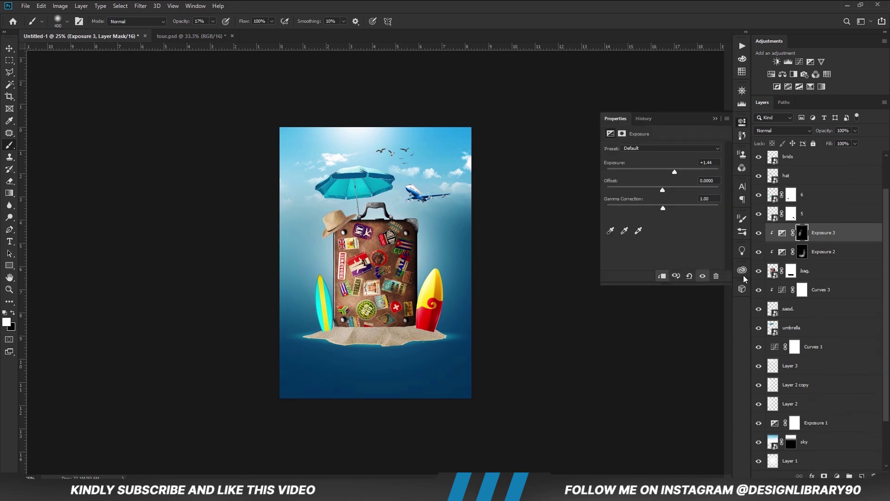
drag(663, 169, 629, 170)
click(715, 118)
key(ctrl+i)
Paint a shadow onto the suitcase's upper left corner beneath the hat in the Exposure 4 mask, using a 200 px brush at 39% opacity
drag(219, 29, 223, 30)
key(bracketleft)
key(bracketleft)
key(bracketleft)
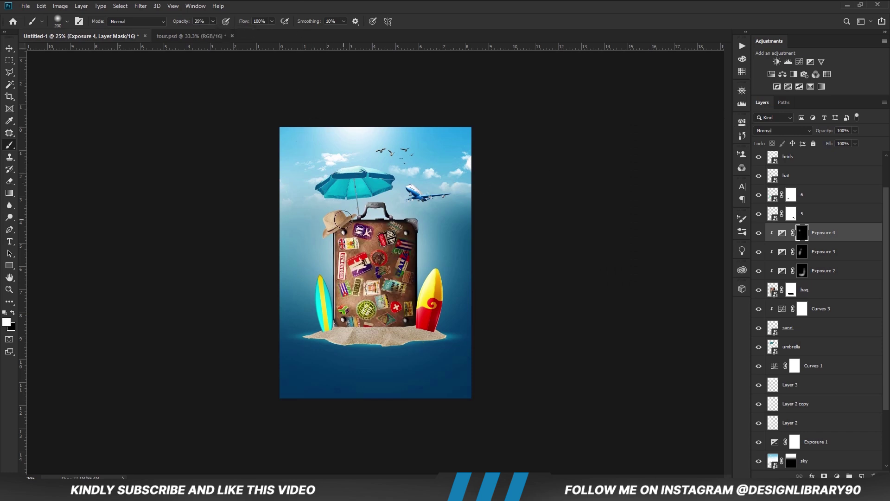
drag(310, 249, 370, 201)
key(v)
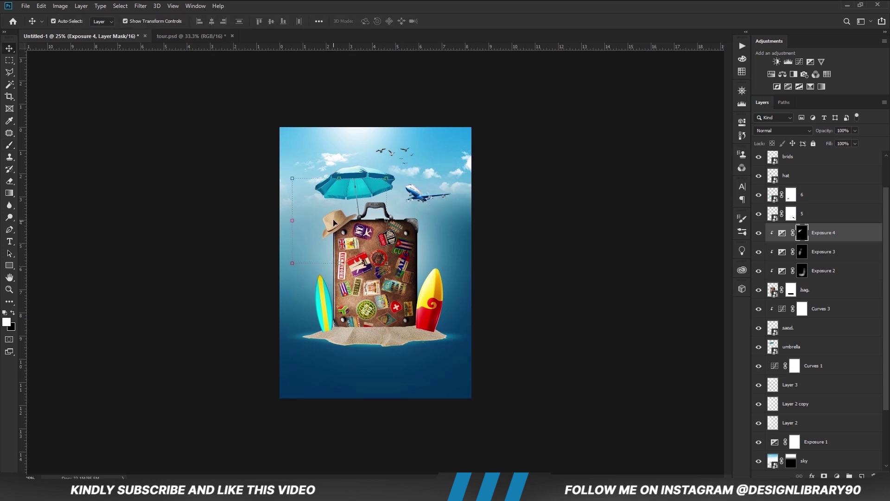
Add an Exposure adjustment clipped to the hat layer, lower its exposure, invert its mask, and brush in shading on the hat
click(797, 175)
click(836, 476)
click(846, 367)
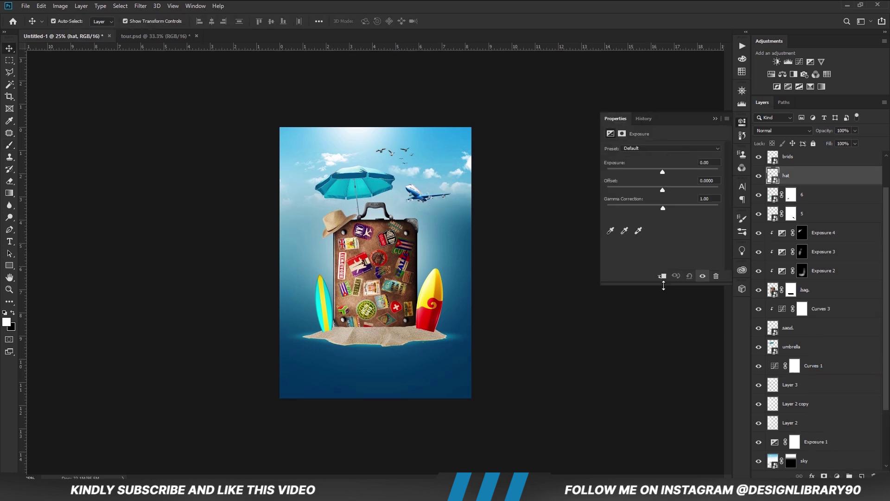
key(ctrl+alt+g)
drag(663, 169, 636, 171)
click(713, 118)
key(ctrl+i)
key(b)
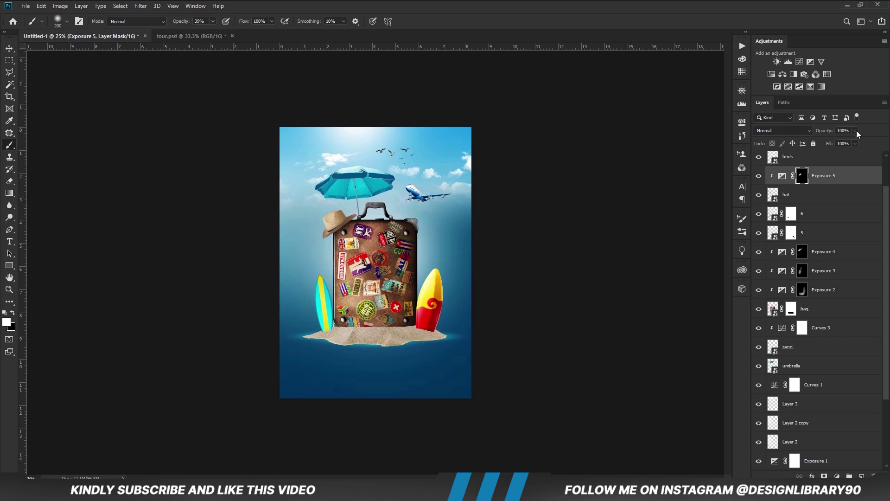
Add an Exposure adjustment clipped to the left surfboard layer, lower its exposure, and invert its mask
key(v)
click(324, 306)
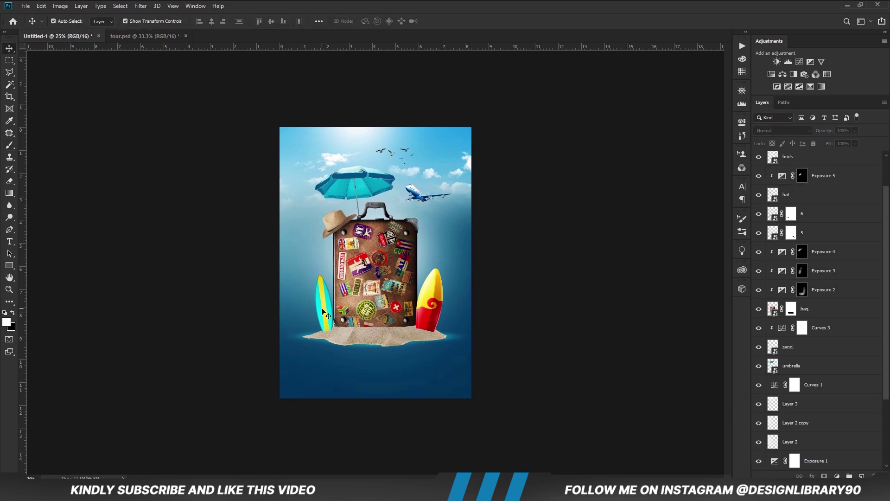
click(837, 476)
click(835, 369)
click(662, 276)
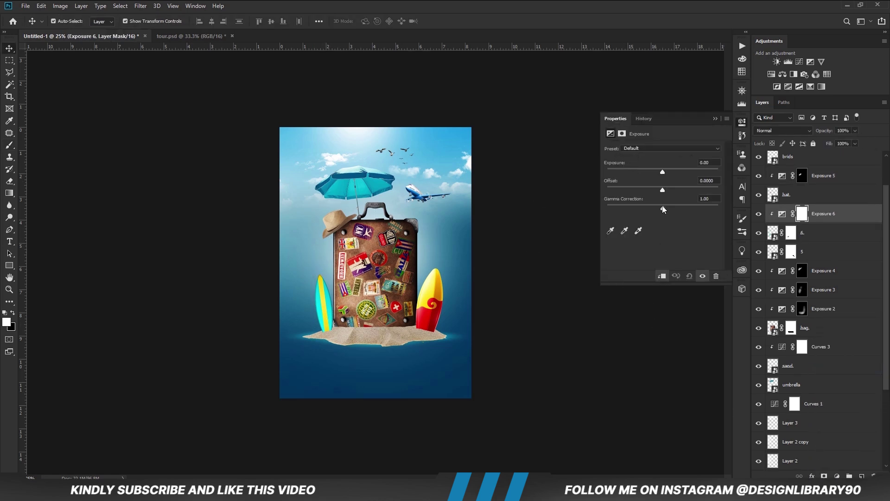
drag(662, 171, 633, 172)
click(715, 119)
key(ctrl+i)
Paint shading onto the left surfboard in the Exposure 6 mask with the brush at 13% opacity
key(b)
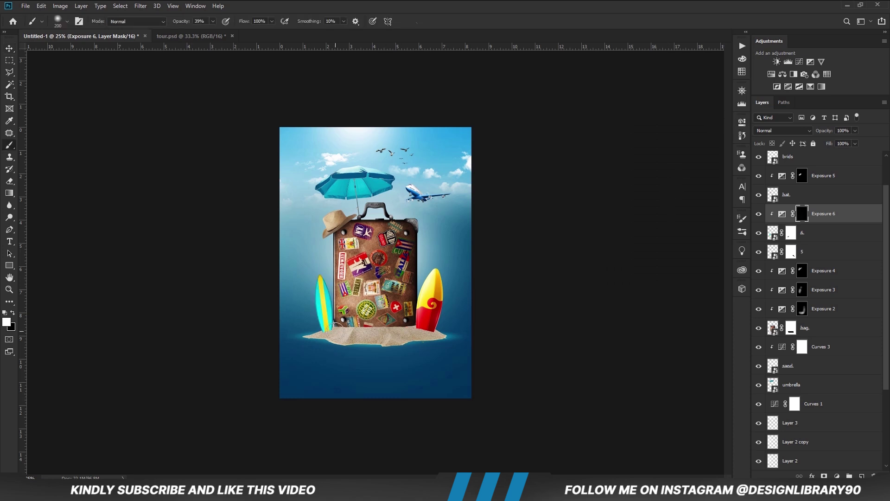
drag(202, 32, 201, 32)
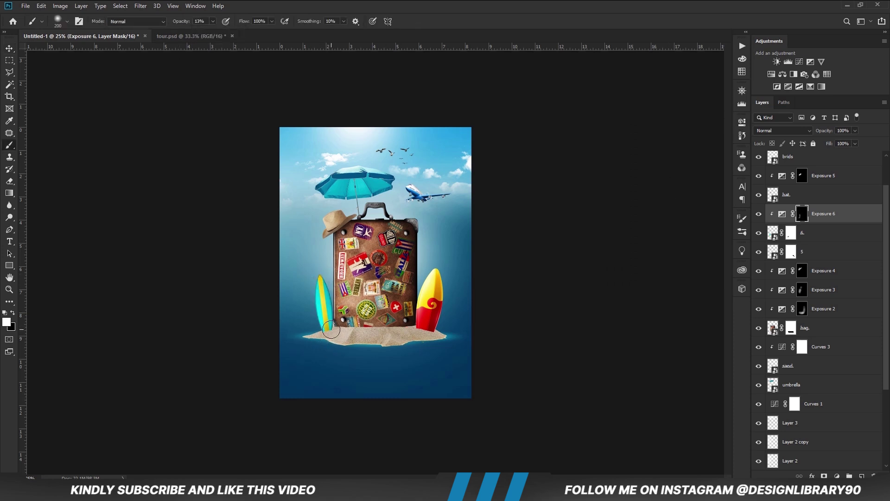
click(758, 214)
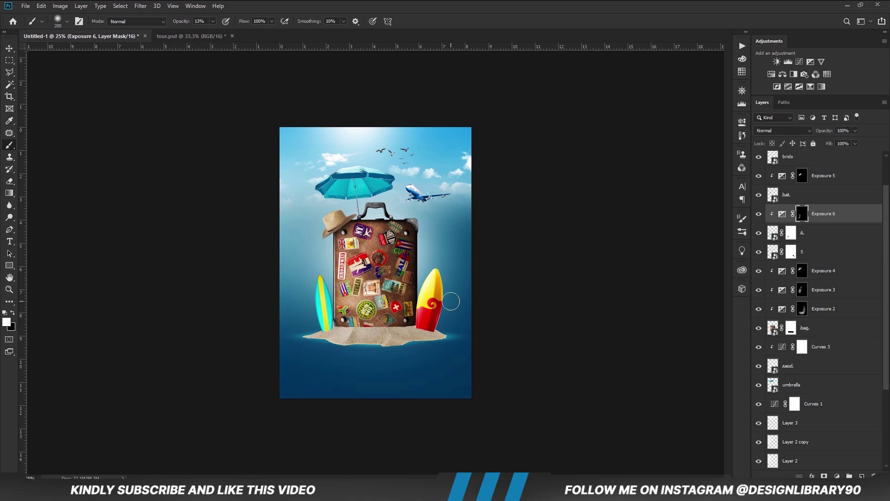
Add another clipped Exposure adjustment above Exposure 6, raise its exposure, invert its mask, and brush highlights onto the left surfboard
click(836, 476)
click(839, 364)
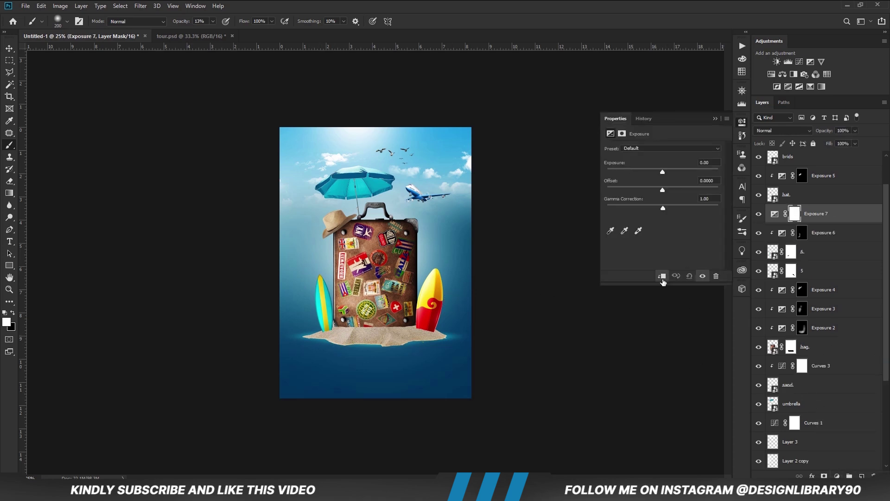
click(662, 275)
drag(663, 170, 676, 169)
click(716, 118)
key(ctrl+i)
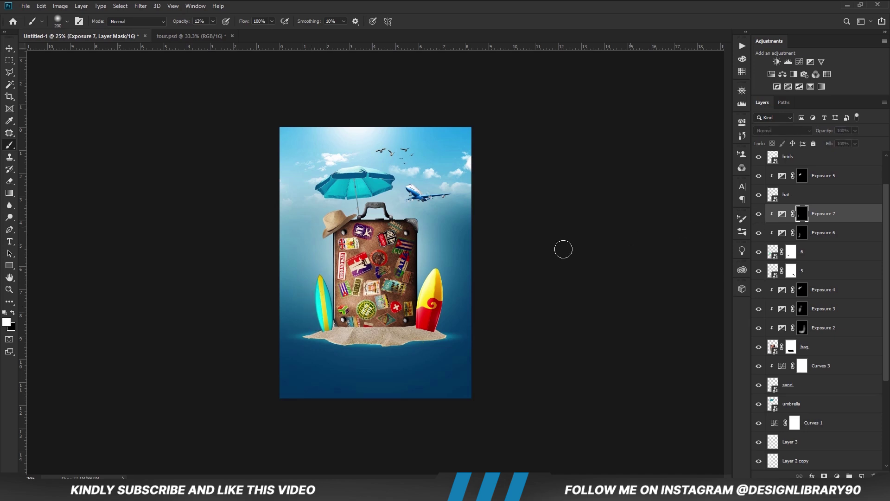
Add an Exposure adjustment clipped to the right surfboard layer, lower its exposure, and invert its mask
key(v)
click(431, 299)
click(836, 475)
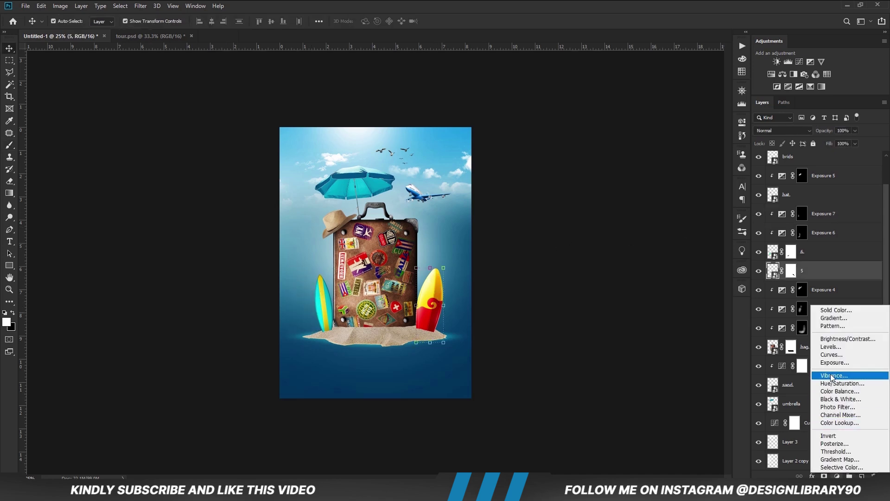
click(837, 363)
click(662, 276)
drag(663, 171, 636, 170)
click(496, 288)
key(b)
key(ctrl+i)
Paint shading along the right surfboard in the Exposure 8 mask with a 200 px brush at 13% opacity
key(ctrl+plus)
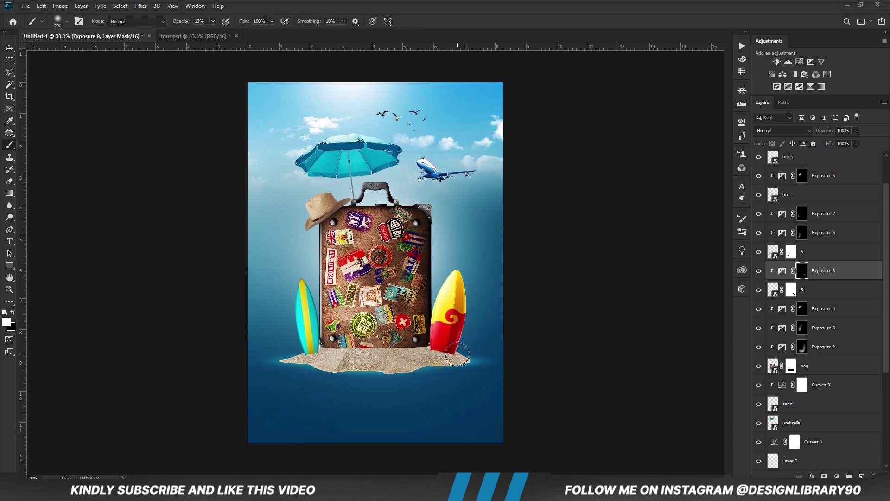
mouse_move(475, 290)
mouse_down()
mouse_move(450, 268)
mouse_move(425, 347)
mouse_move(418, 332)
mouse_move(430, 307)
mouse_up()
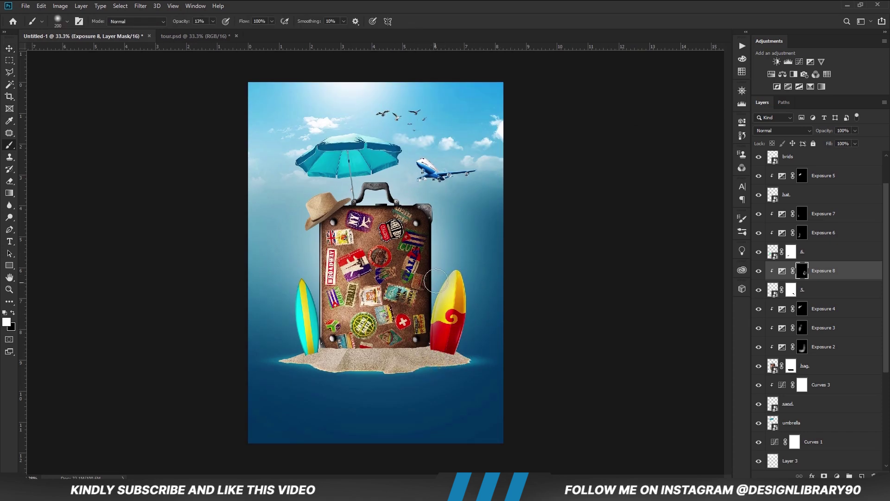
key(ctrl+minus)
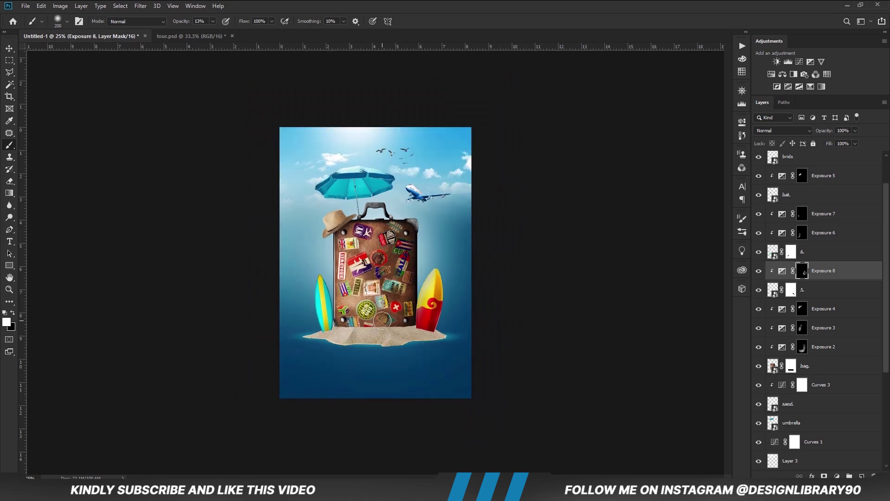
Add a new empty layer directly beneath the sand layer and above the umbrella
key(v)
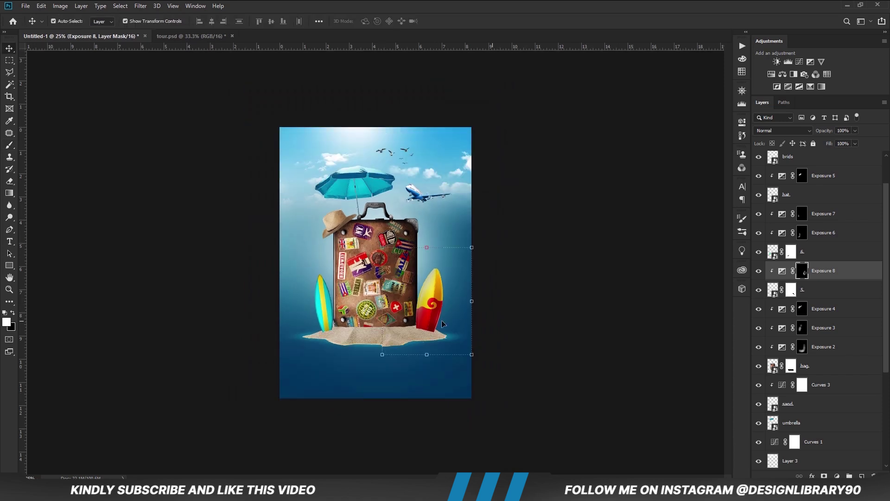
click(380, 341)
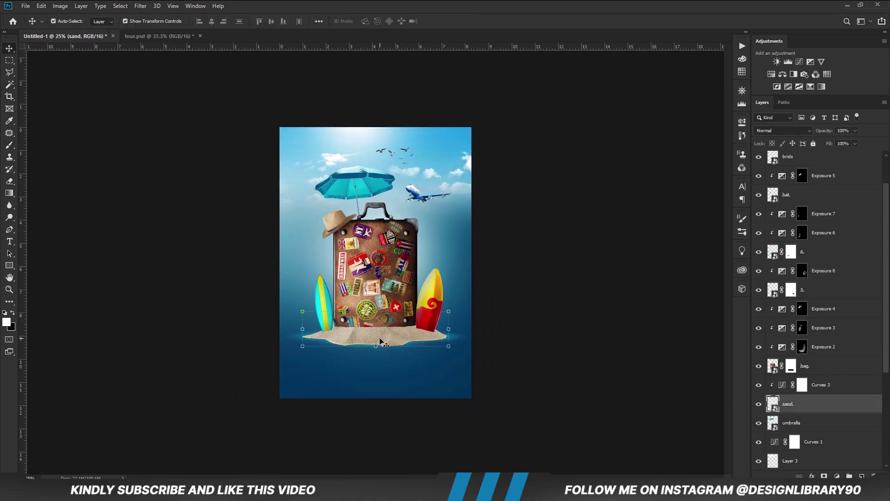
click(838, 426)
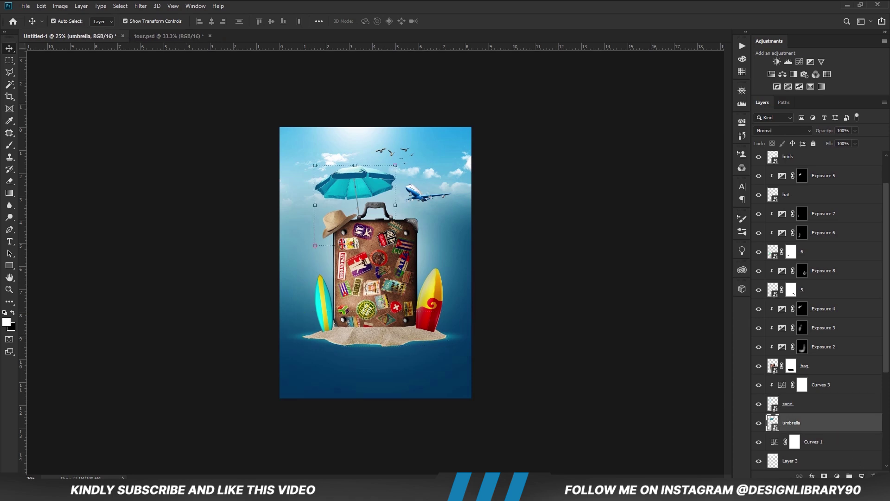
click(862, 476)
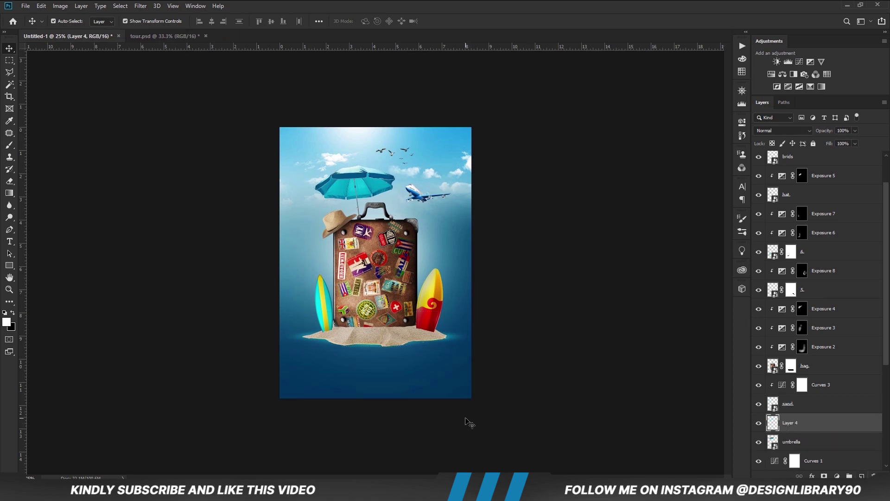
Paint a black shadow along the underside of the sand on Layer 4 with a flattened, soft 500 px brush at 100% opacity
key(b)
right_click(396, 375)
drag(393, 365, 395, 358)
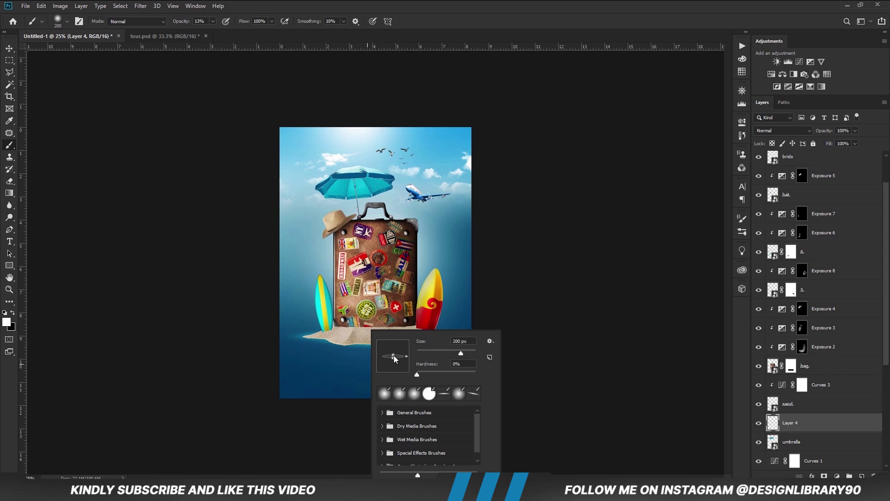
click(352, 4)
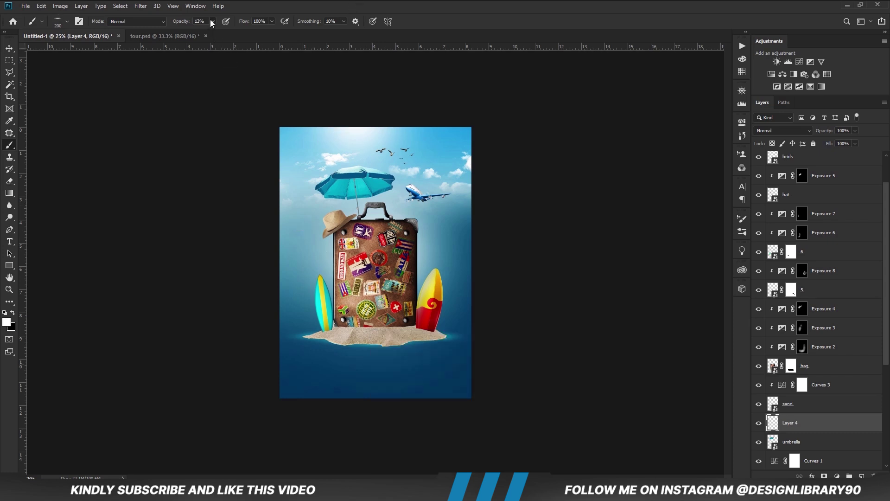
drag(228, 36, 255, 30)
click(13, 313)
key(bracketright)
right_click(327, 350)
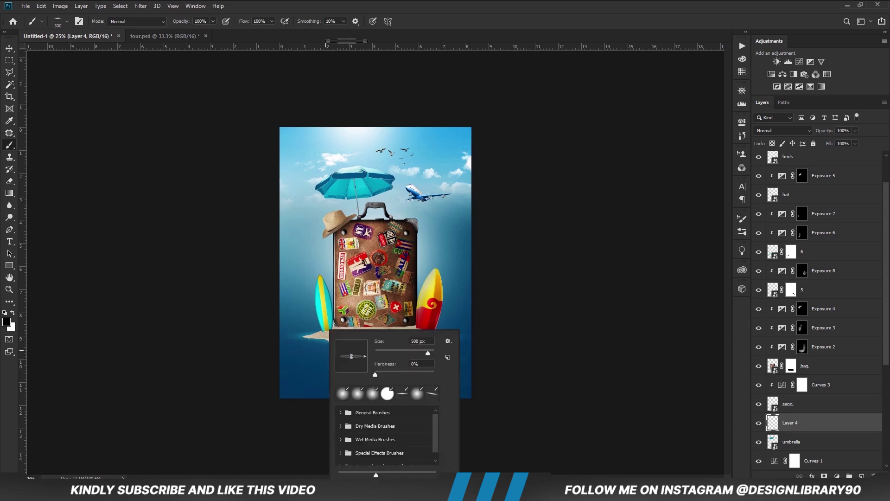
key(Return)
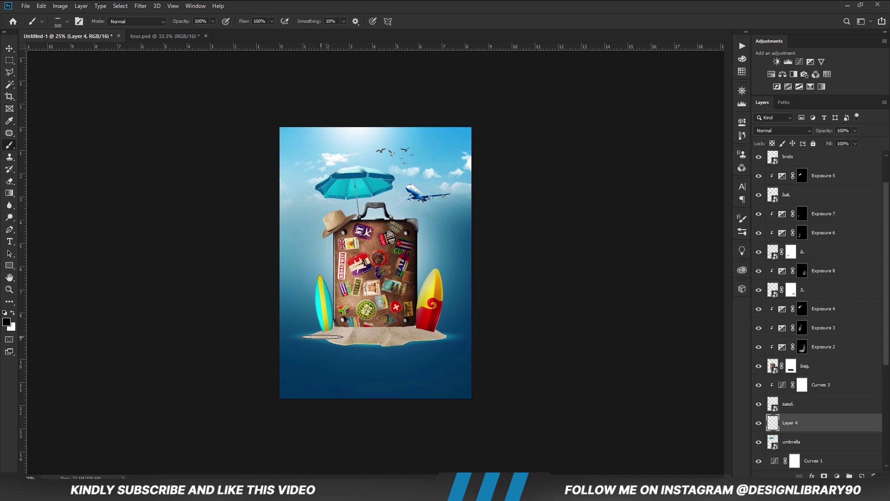
click(403, 343)
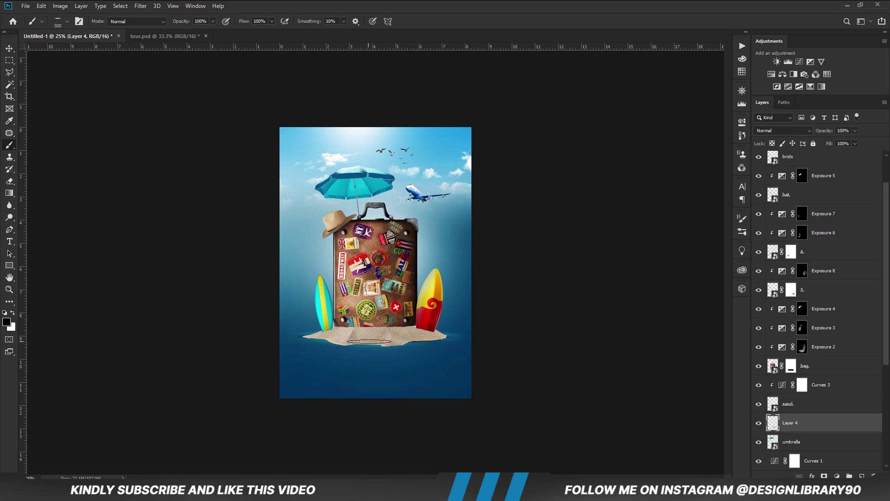
key(v)
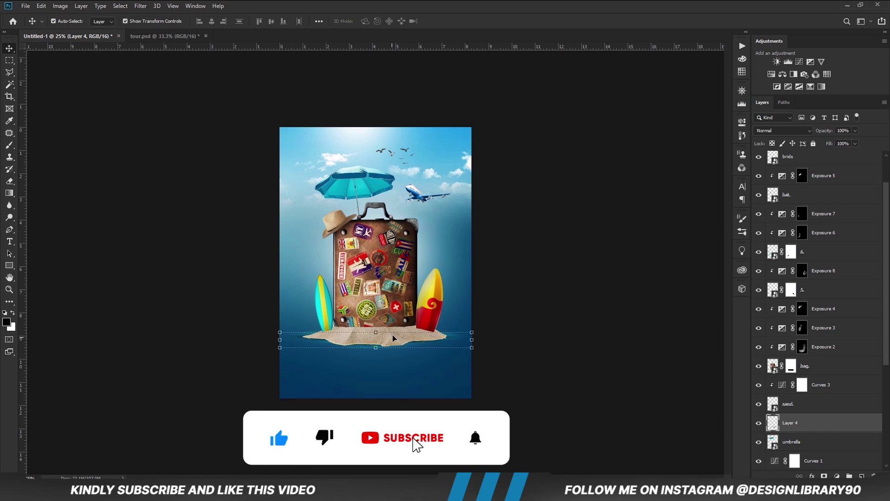
Compare the sand's underside with Layer 4 hidden and shown, and set that layer's opacity to 78%
click(758, 423)
click(758, 423)
drag(855, 130, 847, 143)
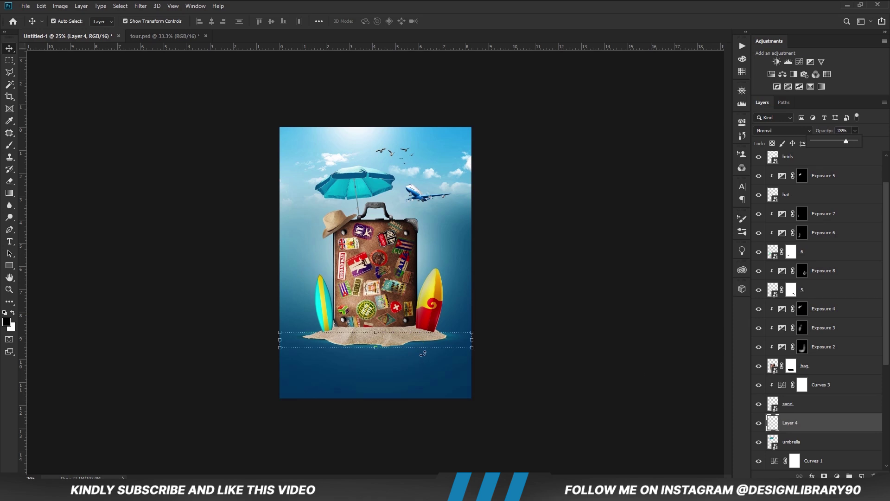
key(b)
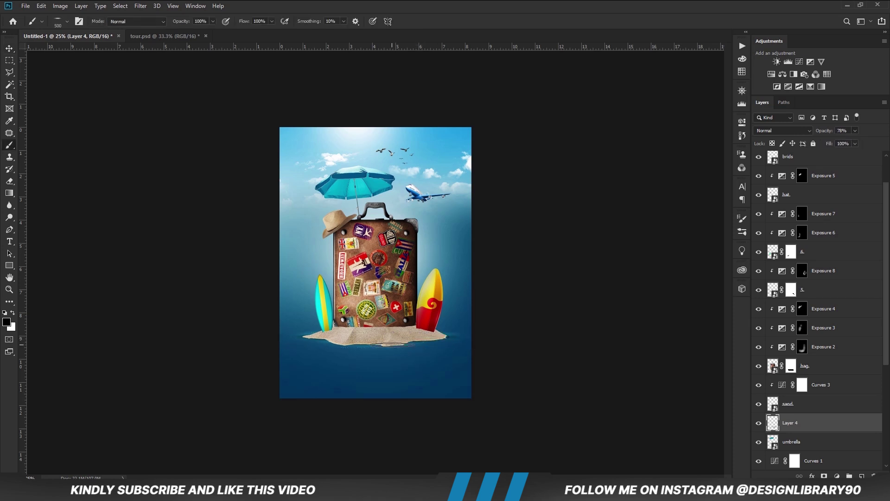
key(v)
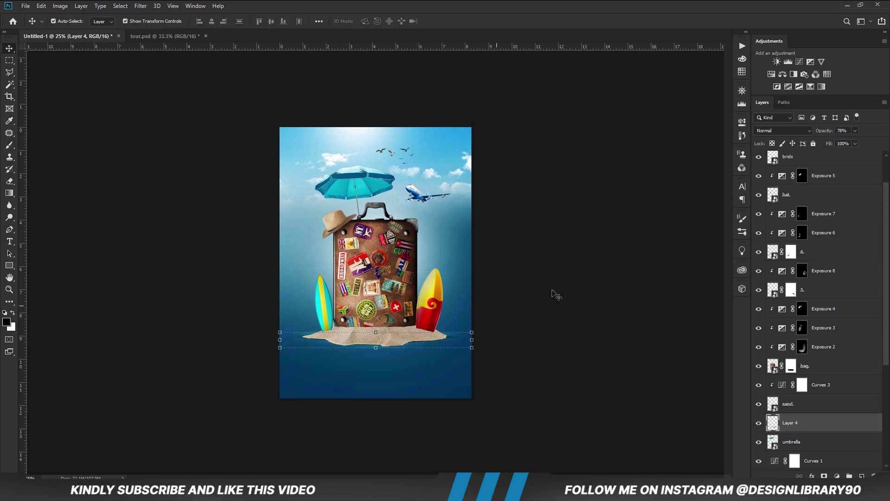
click(550, 296)
Add a new empty layer directly above Exposure 8, beneath the left surfboard layer
click(326, 321)
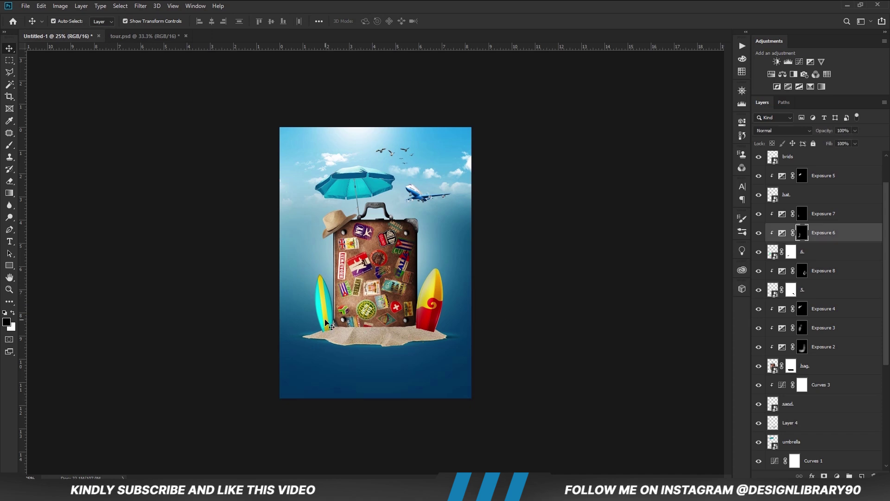
click(819, 253)
click(827, 271)
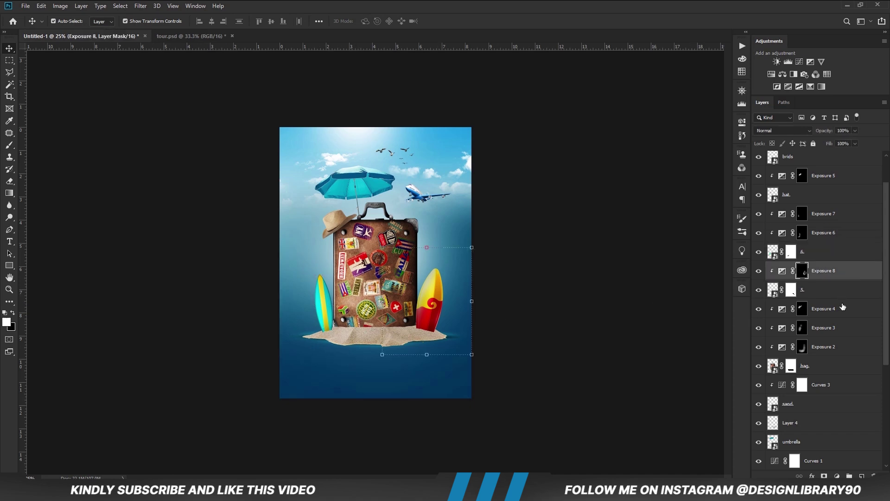
key(ctrl+shift+alt+n)
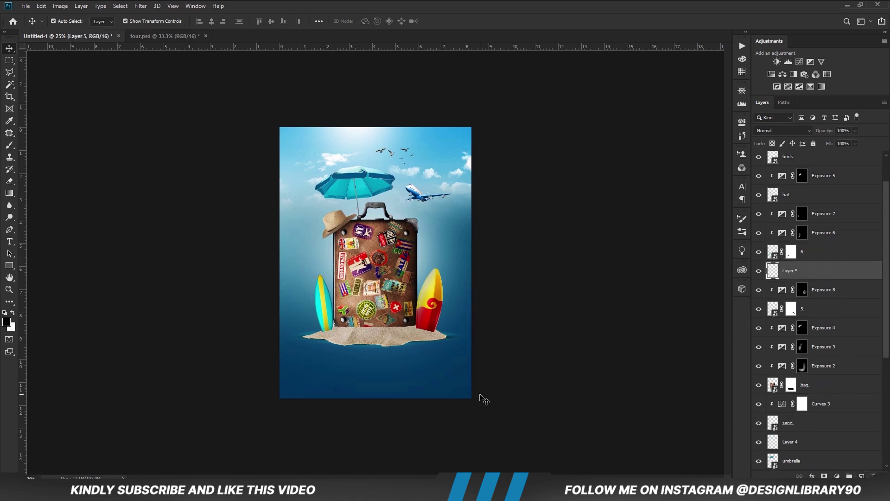
Tilt the flattened brush tip to follow the sand's slope and set the brush opacity to 27%
key(b)
right_click(371, 359)
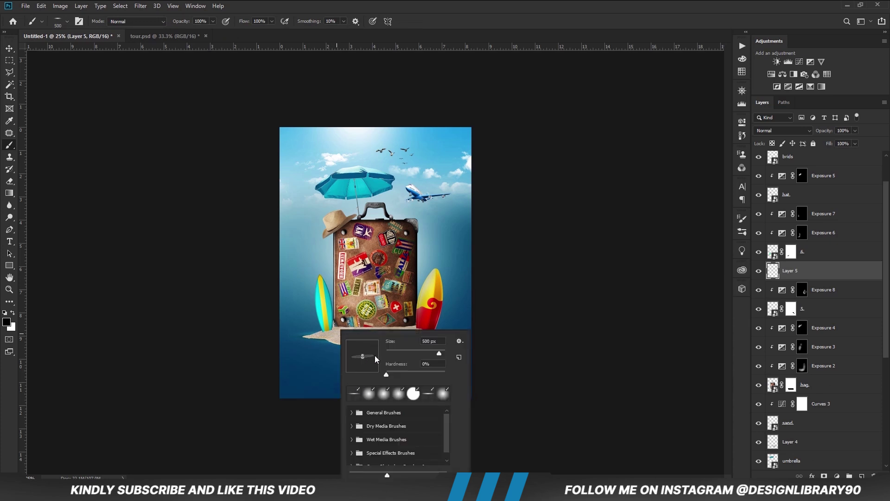
click(210, 23)
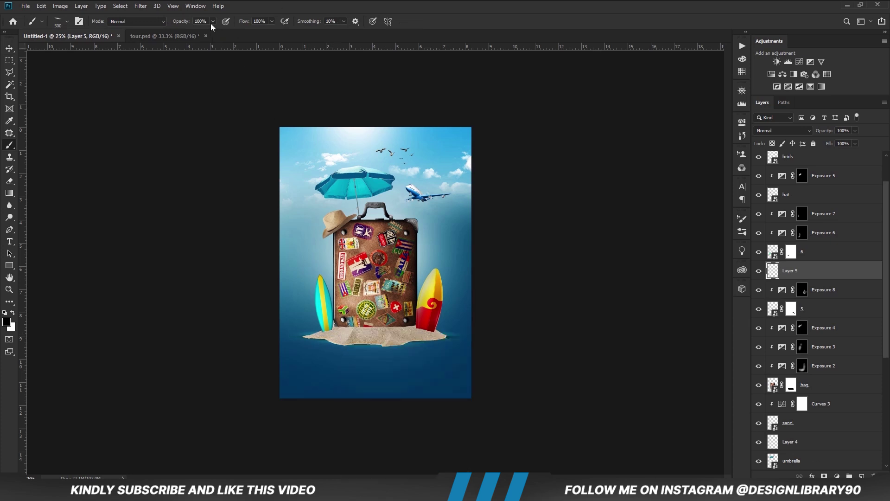
drag(185, 34, 182, 34)
click(282, 3)
Paint a black shadow on the sand beside the base of the left surfboard on Layer 5, using a brush up to 400 px
key(bracketleft)
key(bracketleft)
key(bracketleft)
scroll(343, 334, up, 3)
key(bracketright)
key(bracketright)
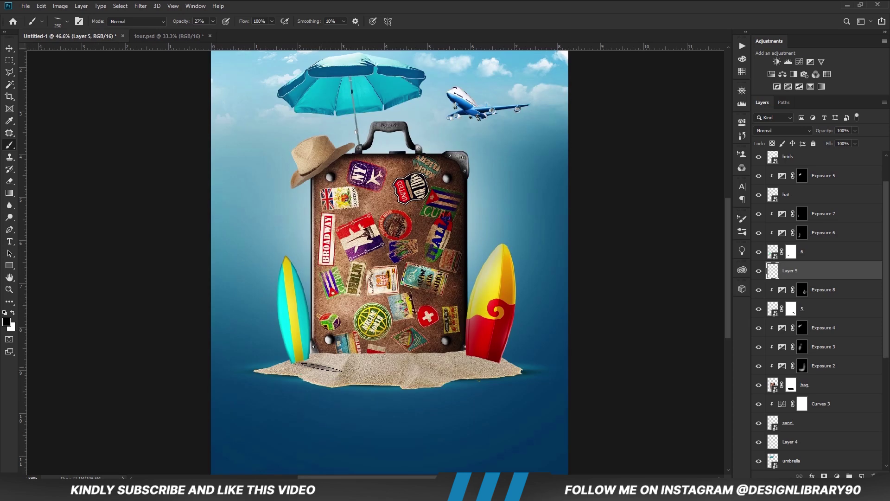
click(324, 365)
click(325, 366)
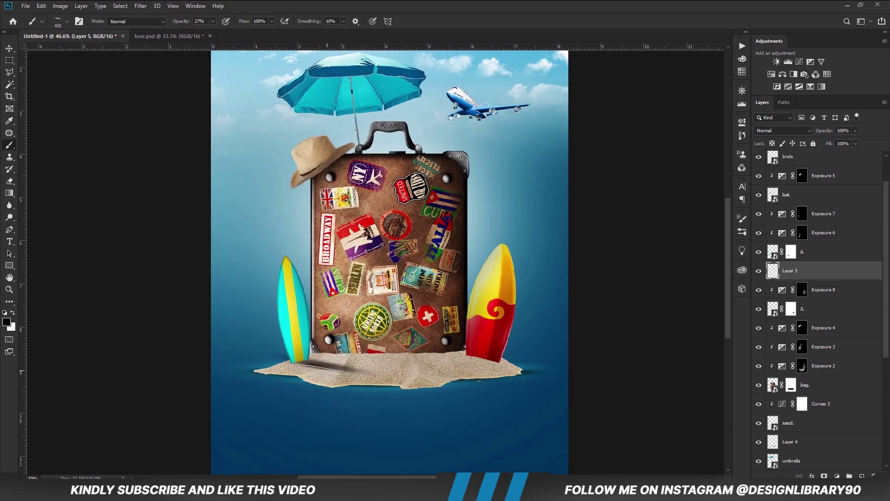
click(322, 369)
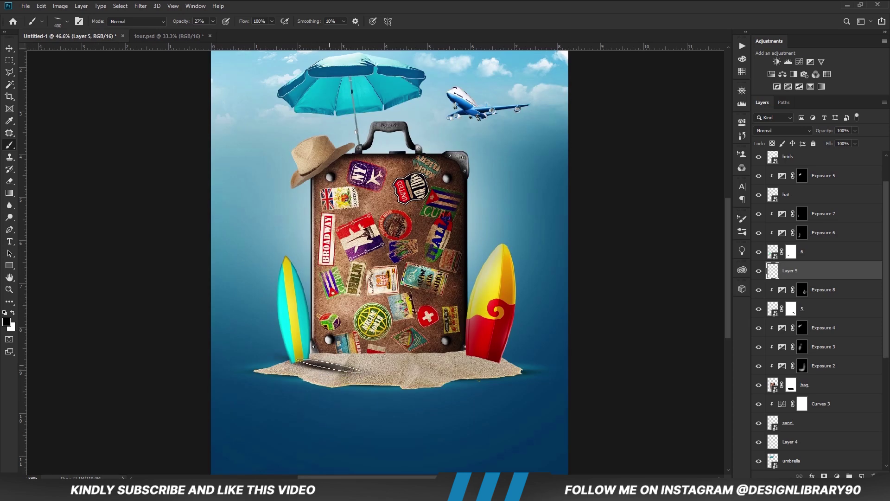
Add a layer mask to Layer 5 and blend the left surfboard's shadow using the flattened brush at 14% opacity, up to 600 px
click(823, 476)
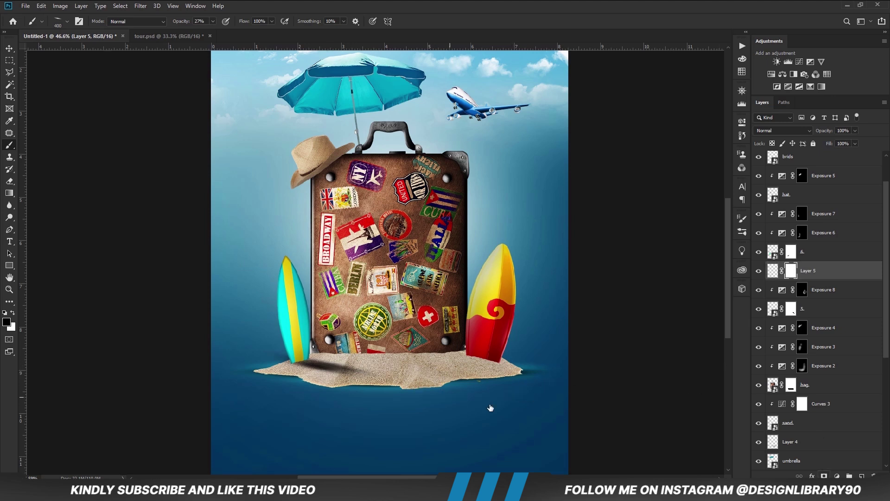
key(bracketleft)
key(bracketleft)
click(213, 21)
drag(204, 32, 208, 32)
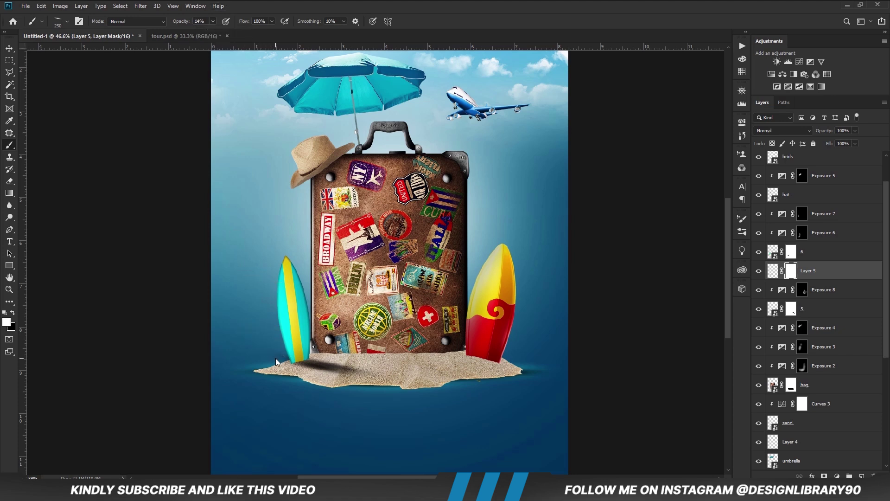
key(bracketright)
key(bracketright)
key(bracketright)
key(bracketright)
key(x)
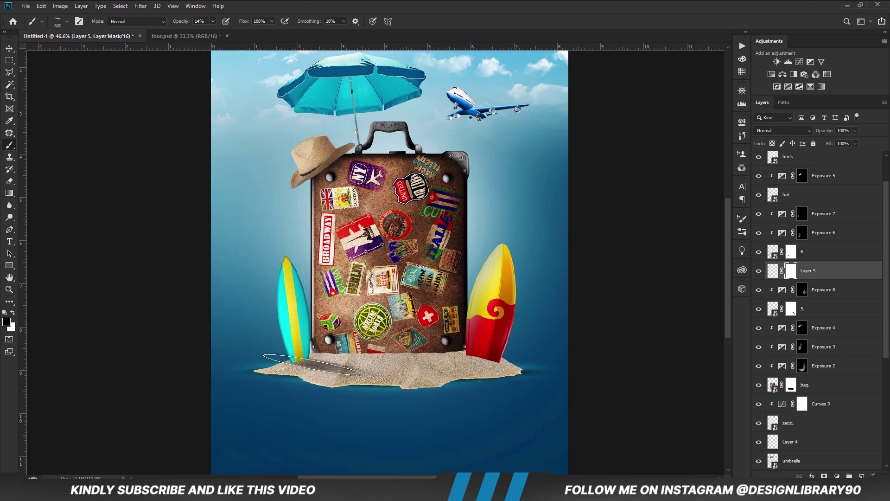
Make the brush tip round again and refine Layer 5's mask around the left surfboard's shadow at 400 px and 250 px
key(bracketleft)
key(bracketleft)
key(x)
right_click(242, 330)
drag(266, 359, 266, 364)
key(Return)
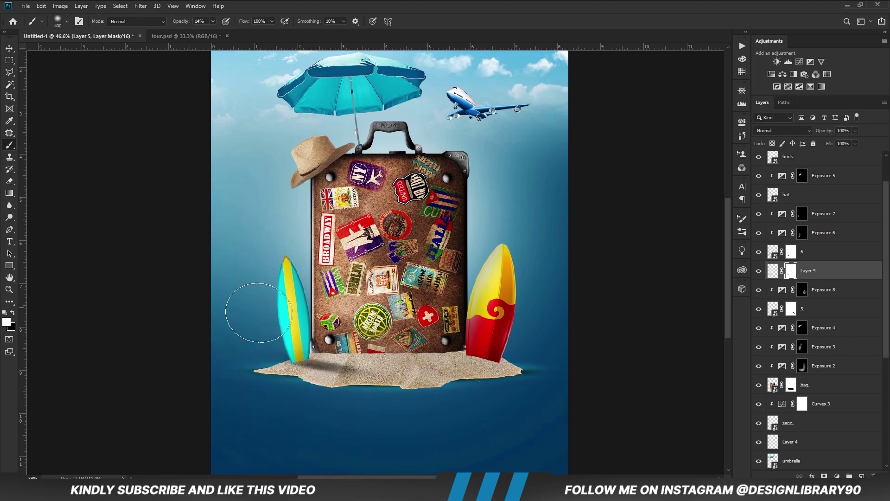
key(bracketleft)
key(bracketleft)
key(x)
key(v)
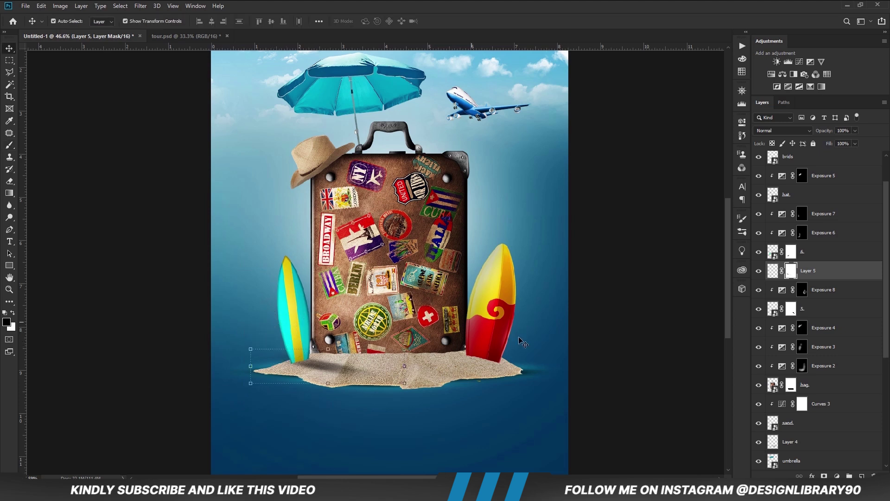
Add a new empty layer directly above Exposure 4, beneath the right surfboard layer
click(504, 339)
click(827, 334)
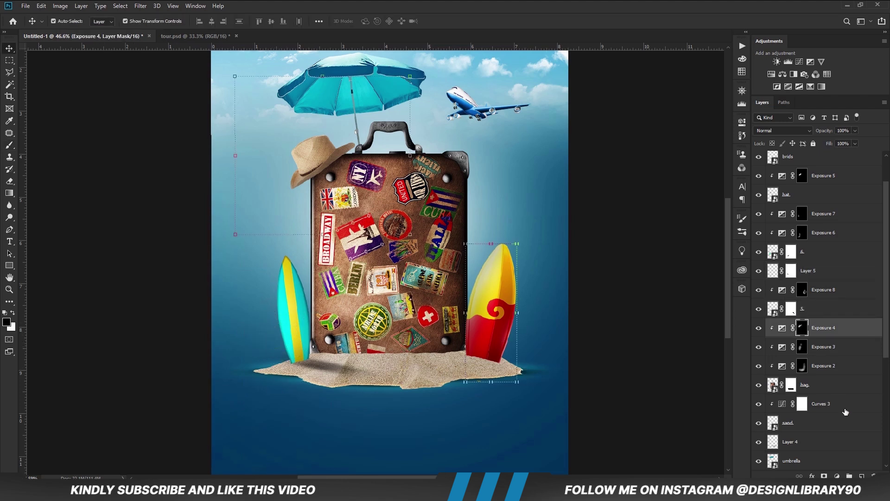
click(862, 475)
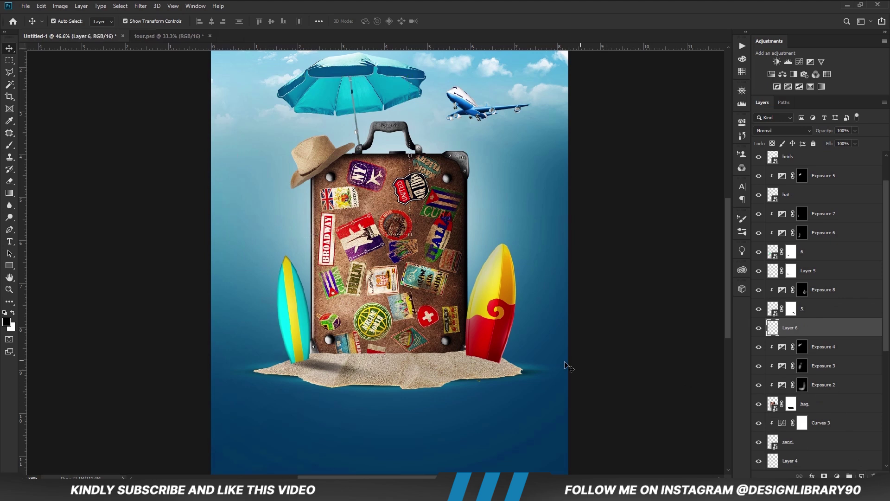
Flatten and tilt the 250 px brush tip, paint a black shadow at the right surfboard's base on Layer 6, and add a layer mask
key(b)
shift+right_click(490, 362)
key(Escape)
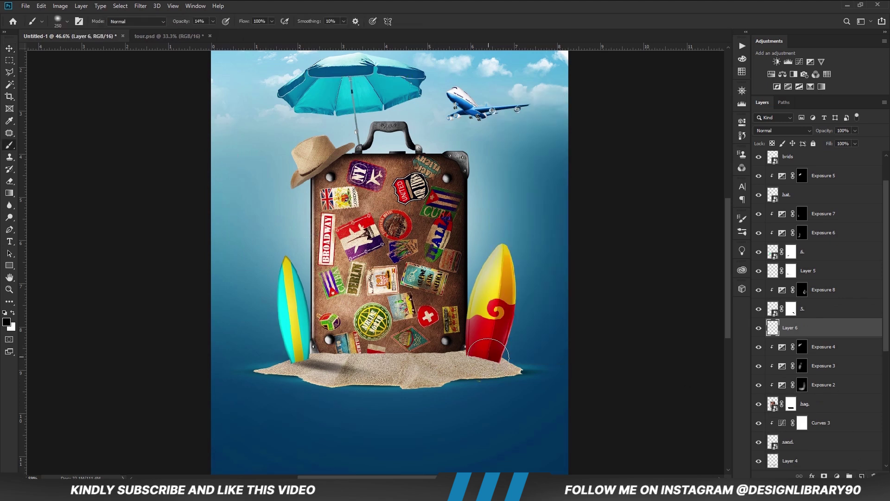
right_click(488, 357)
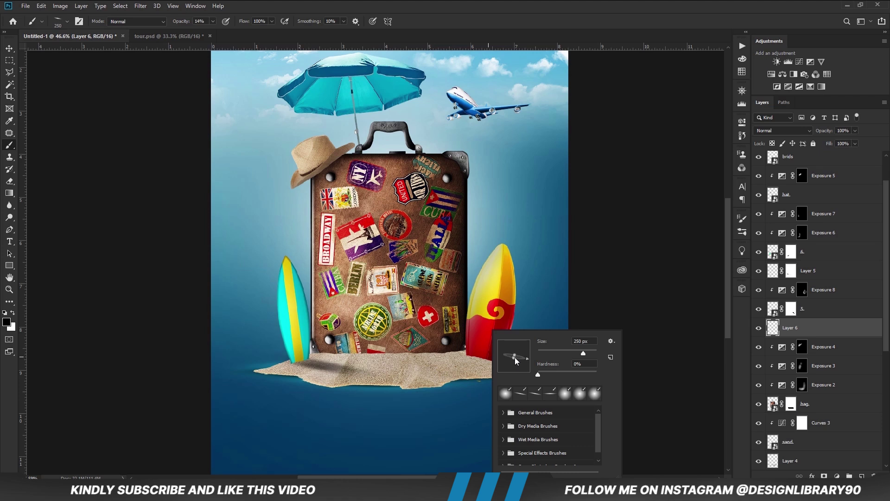
key(Escape)
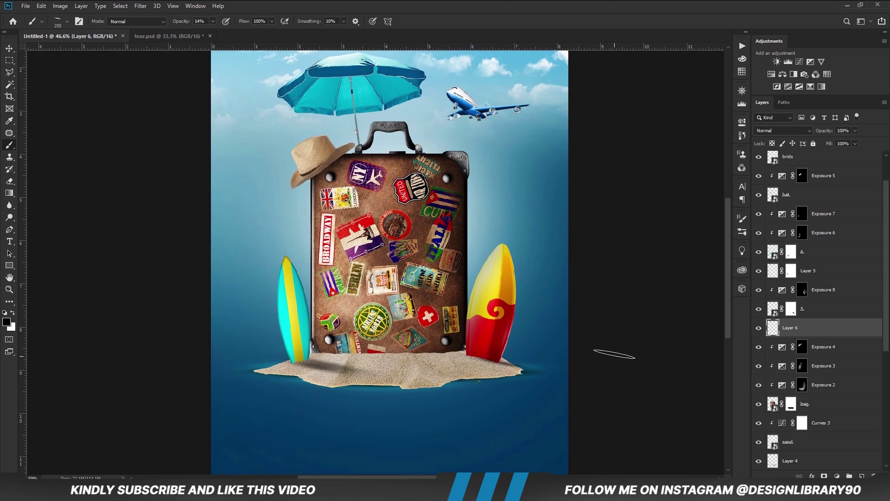
click(823, 475)
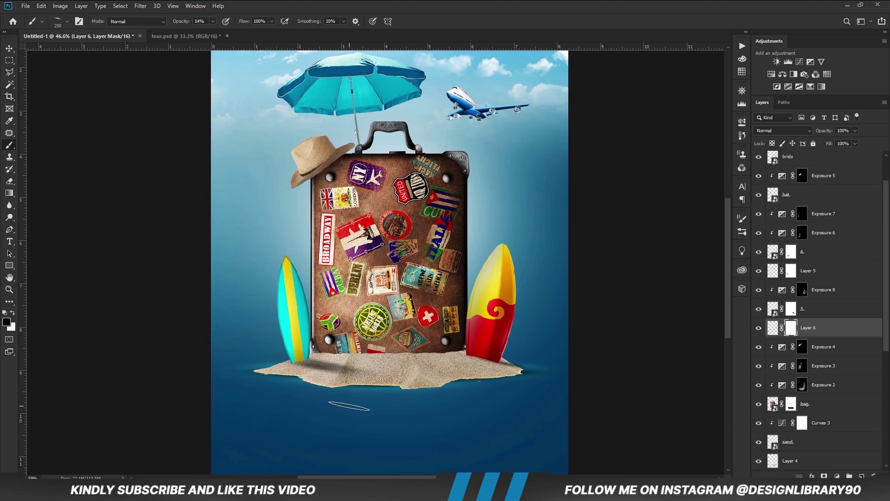
key(v)
click(608, 348)
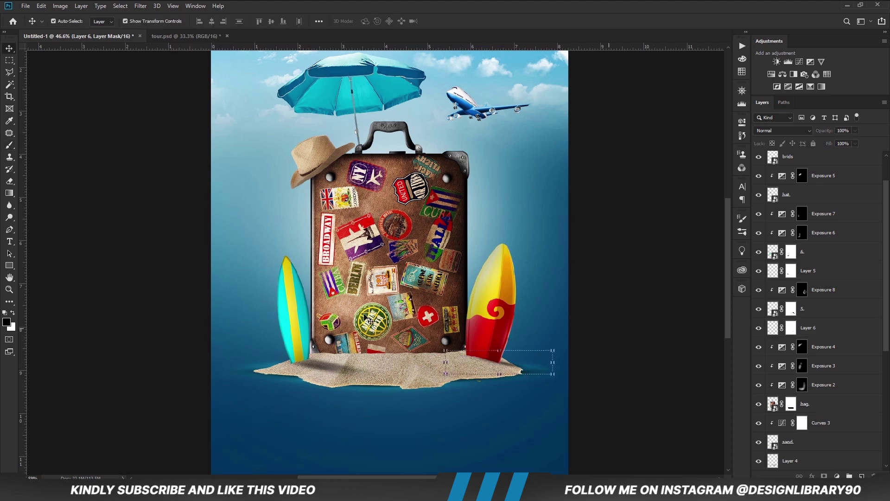
Add a new layer above Exposure 4 and paint the suitcase's black shadow across the sand at 14% opacity, with a flattened brush up to 800 px
click(381, 282)
click(842, 353)
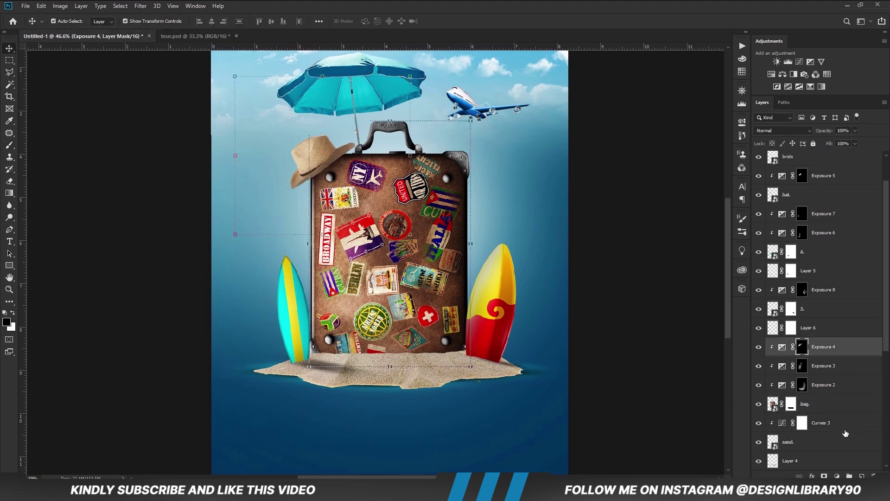
click(862, 476)
key(b)
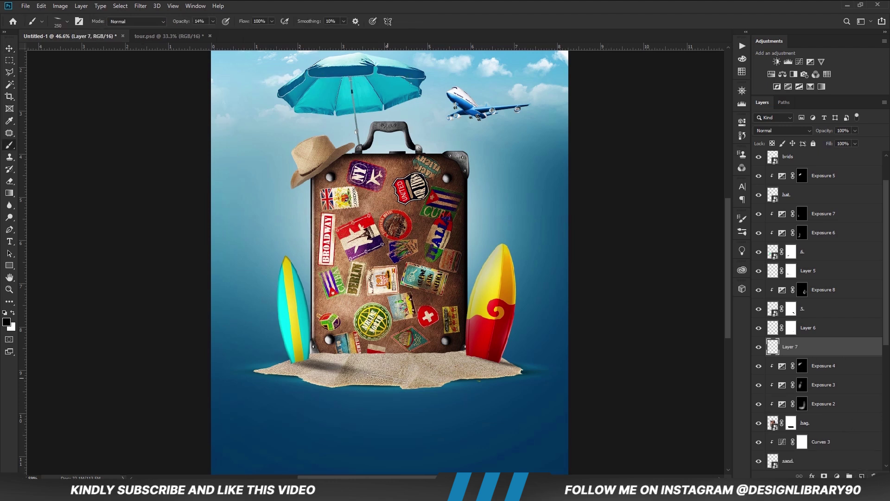
mouse_move(372, 364)
mouse_down()
mouse_move(477, 358)
mouse_move(363, 369)
mouse_move(498, 362)
mouse_move(368, 367)
mouse_up()
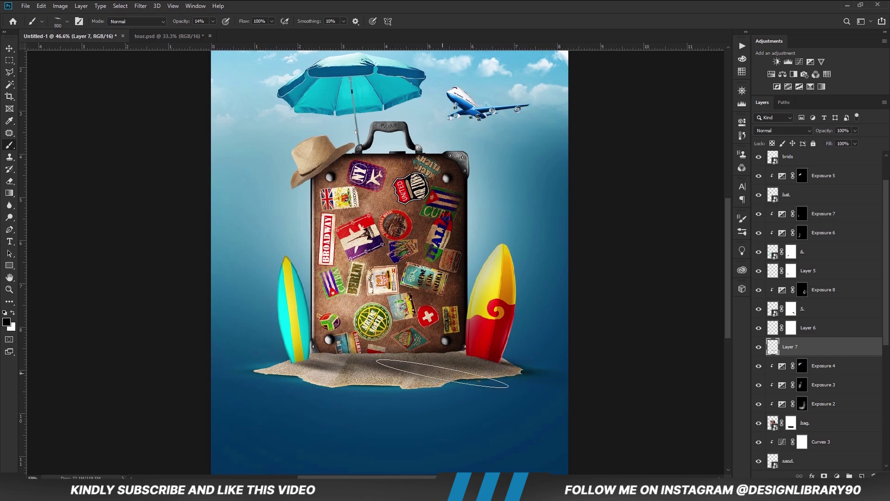
Compare the sand with Layer 7 hidden and shown, and give that layer a mask with the brush opacity set to 8%
scroll(568, 364, down, 3)
click(759, 347)
click(758, 346)
click(823, 475)
drag(210, 29, 209, 31)
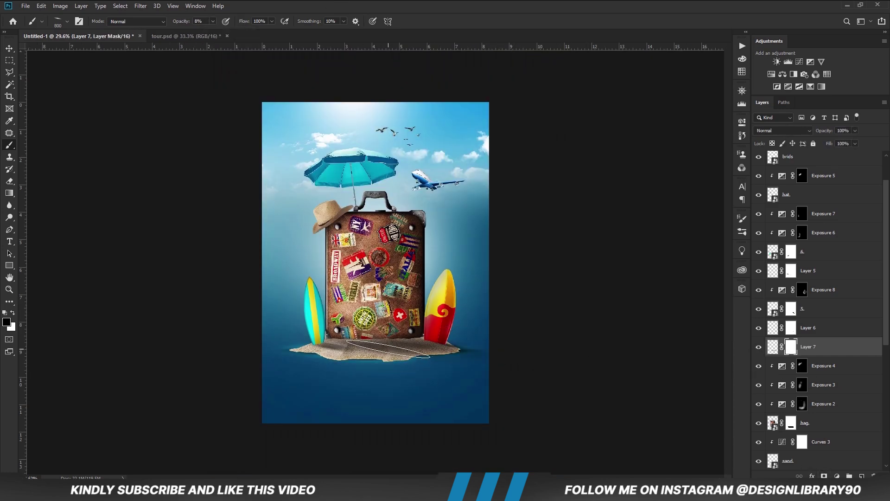
Paint extra shadow on Layer 7 along the suitcase's bottom edge with a 500 px flattened brush at 8% opacity
click(772, 346)
key(bracketleft)
key(bracketleft)
key(bracketleft)
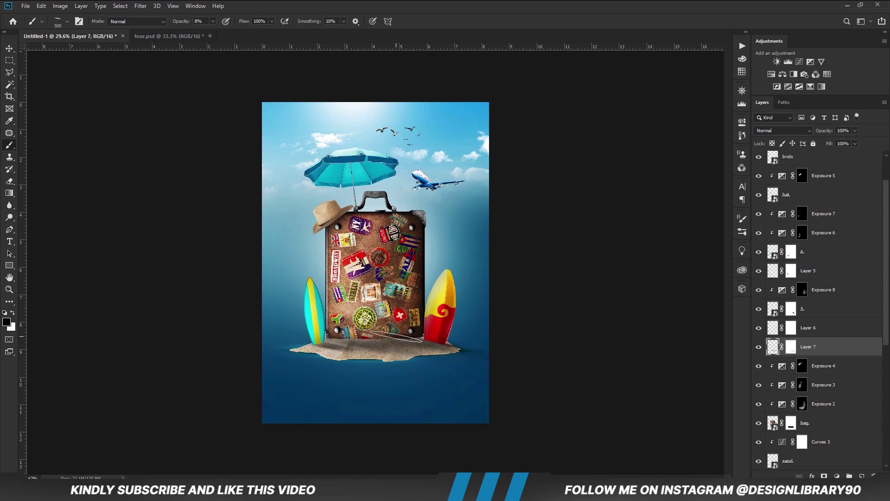
mouse_move(370, 336)
mouse_down()
mouse_move(344, 339)
mouse_move(376, 334)
mouse_up()
key(v)
ctrl+click(556, 288)
key(ctrl+minus)
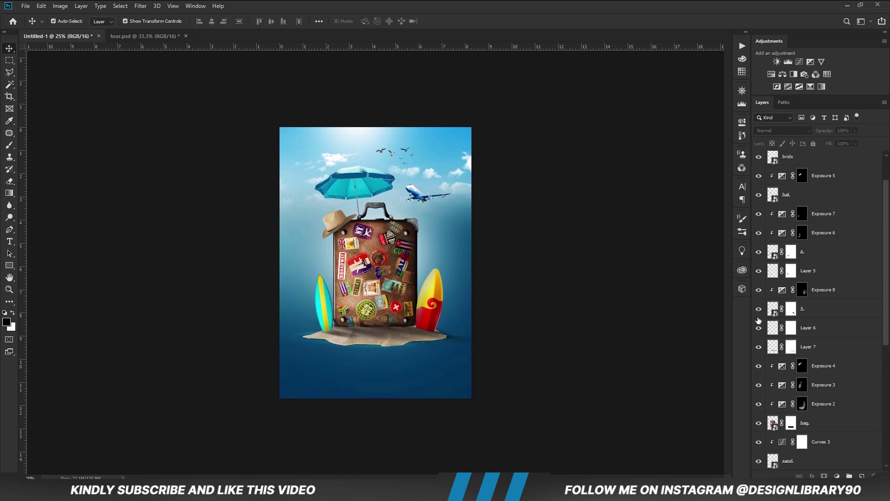
Stamp all visible layers into a new merged layer at the top of the stack and convert it to a smart object
scroll(759, 319, up, 3)
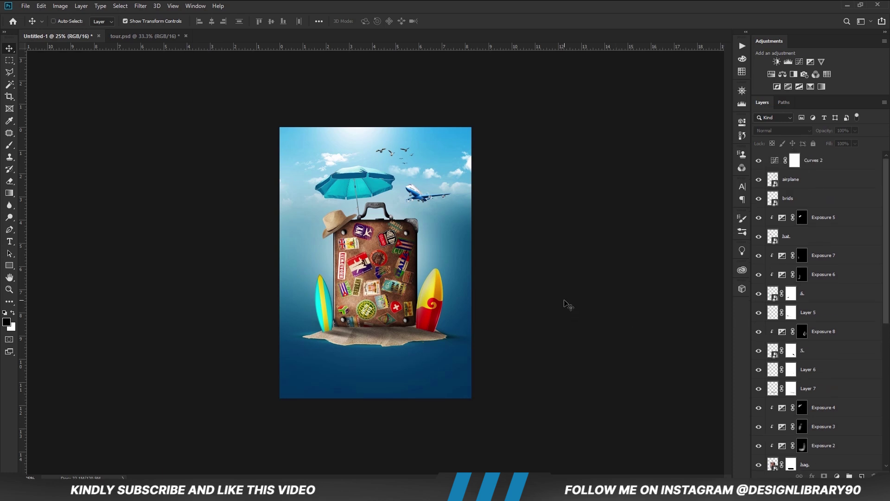
key(ctrl+alt+shift+e)
right_click(824, 163)
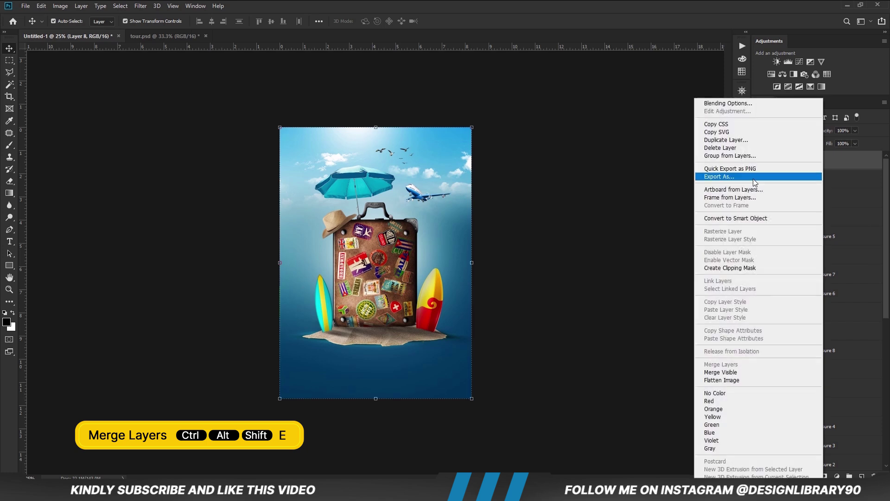
click(736, 218)
Use the Camera Raw Filter on Layer 8 with Exposure +0.15, Contrast +25, Highlights +8, Shadows -8, Whites +8, Blacks -10 and Texture +12
click(141, 6)
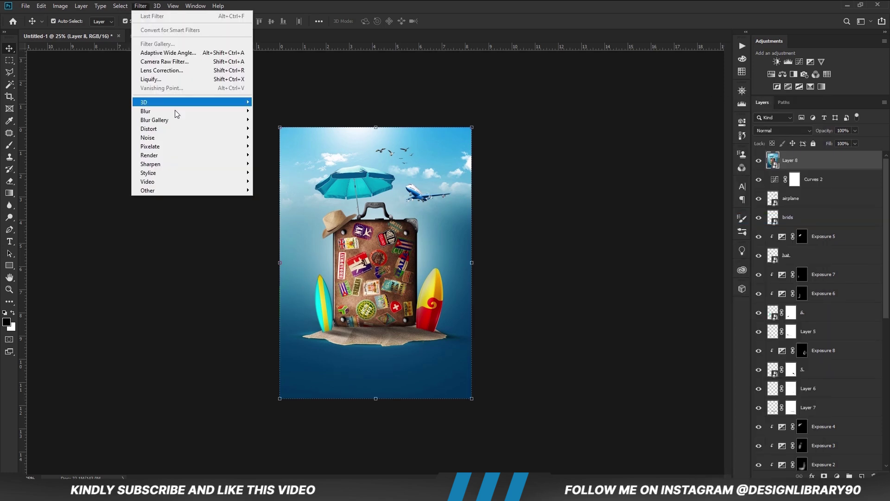
click(191, 61)
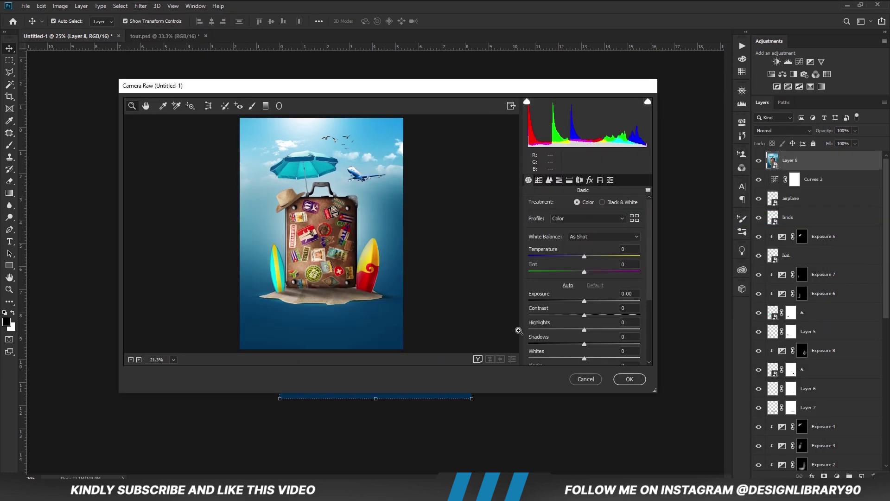
drag(585, 302, 598, 315)
scroll(584, 324, down, 1)
drag(584, 285, 592, 350)
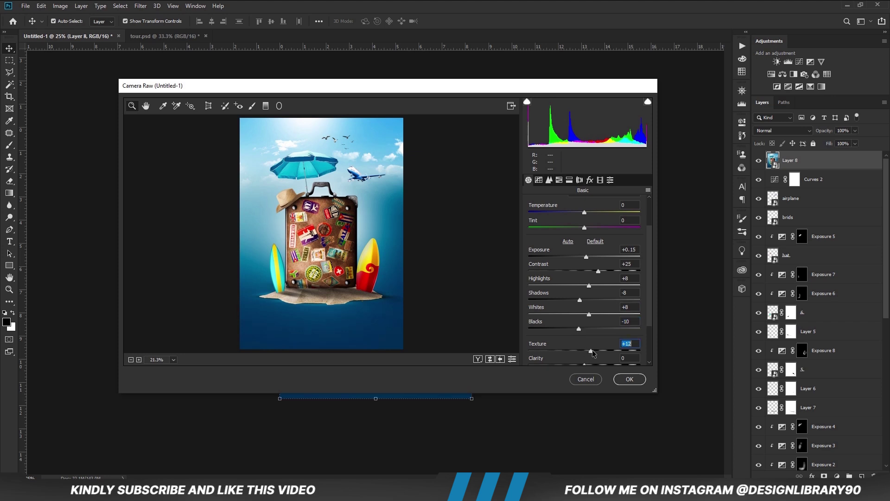
Fine-tune the remaining basic sliders below Texture and apply the Camera Raw filter to Layer 8
scroll(617, 314, down, 1)
drag(588, 319, 596, 304)
click(627, 379)
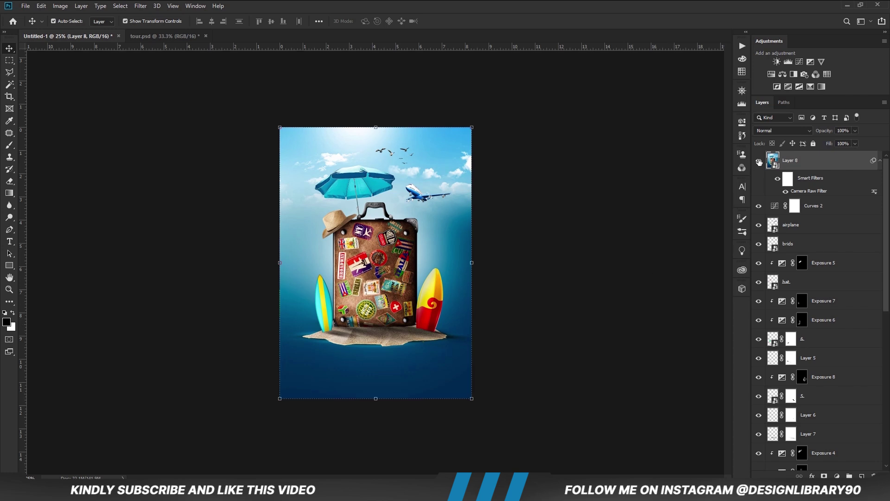
click(609, 295)
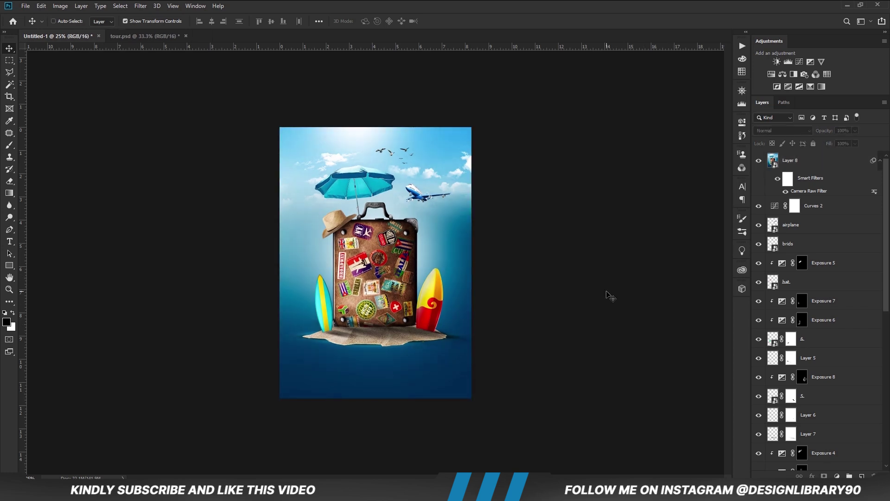
key(ctrl+plus)
key(ctrl+plus)
key(ctrl+minus)
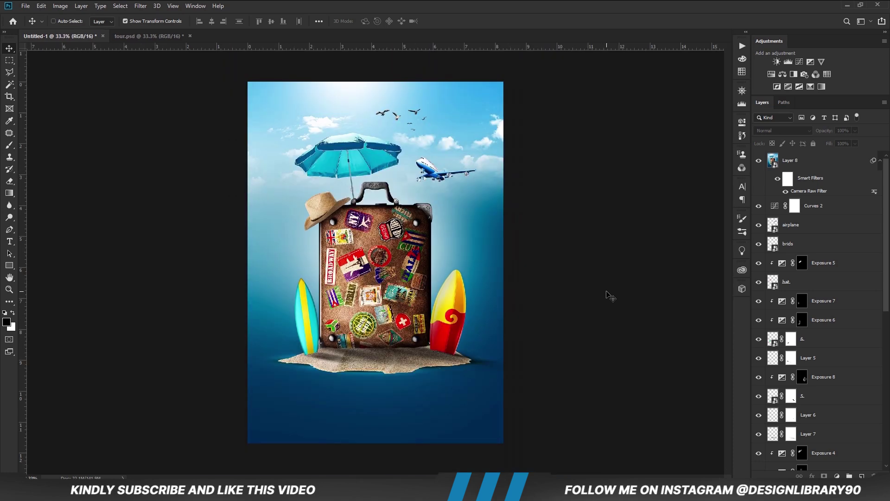
key(ctrl+minus)
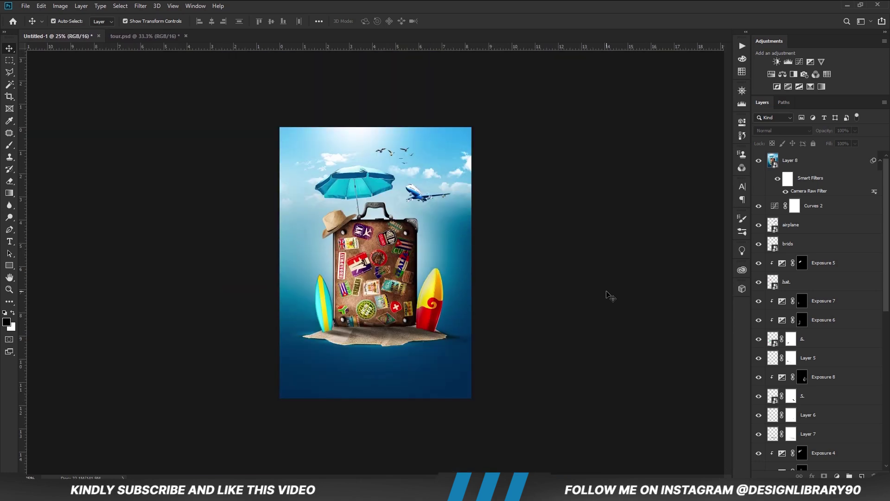